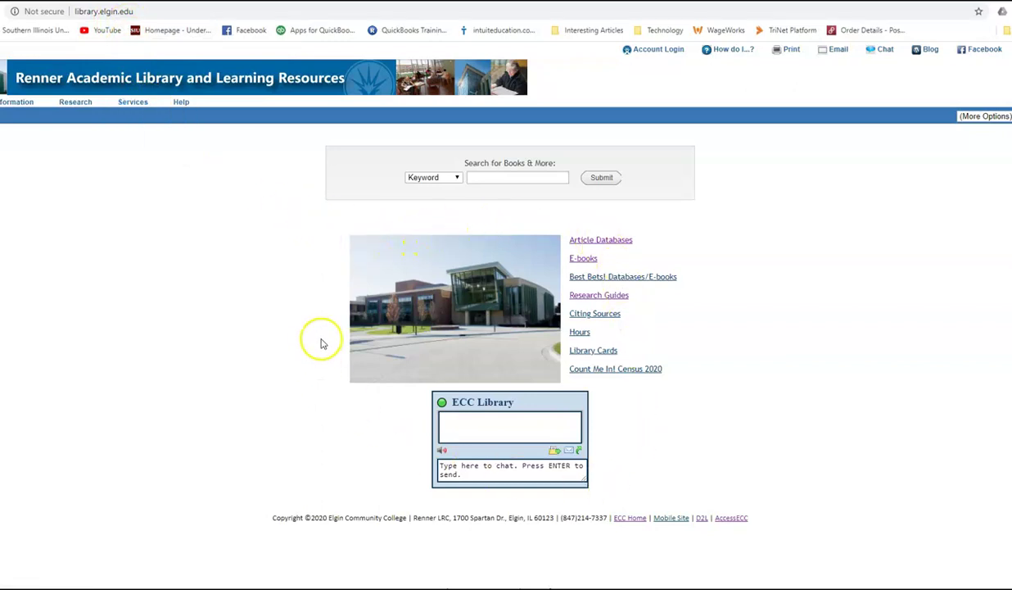
# From Research Guides, expand the Psychology subject to show its 19 guides, PSY 100 through PSY 220
pyautogui.click(595, 296)
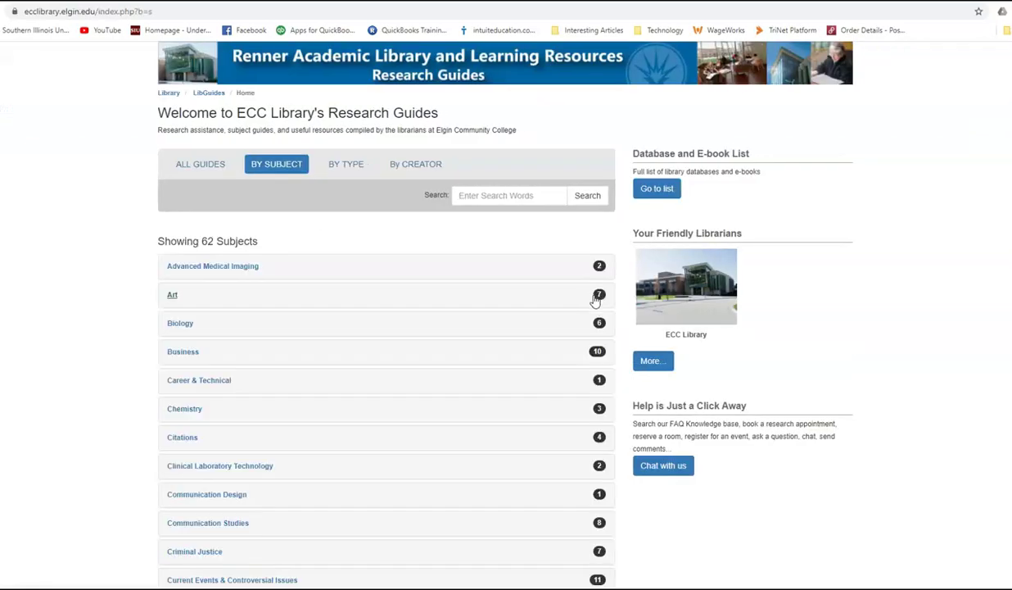
pyautogui.click(603, 301)
pyautogui.scroll(-4, 604, 302)
pyautogui.scroll(-9, 608, 300)
pyautogui.scroll(-5, 608, 300)
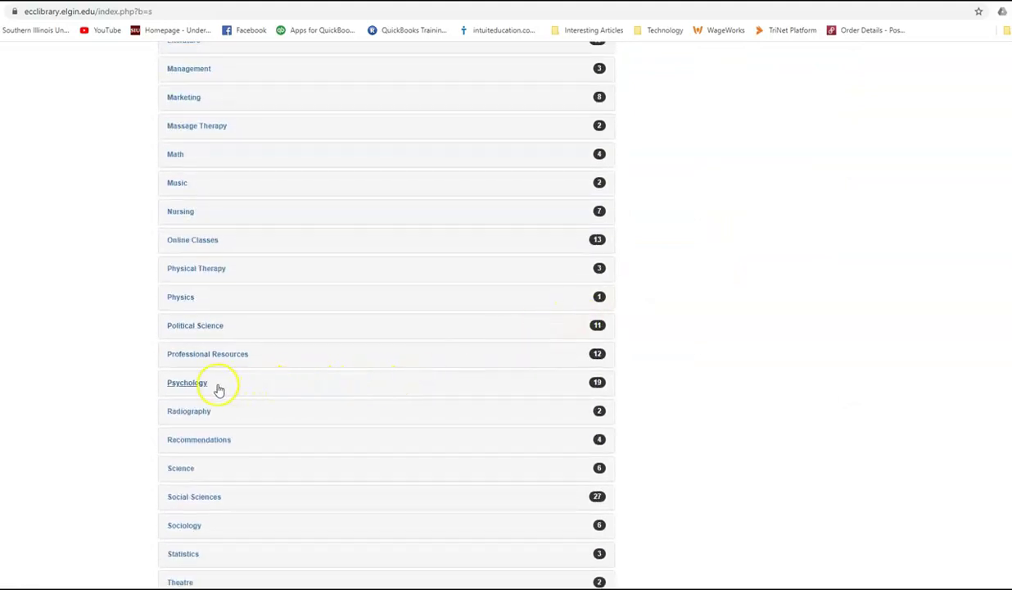
pyautogui.click(217, 386)
pyautogui.scroll(-1, 222, 386)
pyautogui.scroll(-2, 224, 394)
pyautogui.click(226, 427)
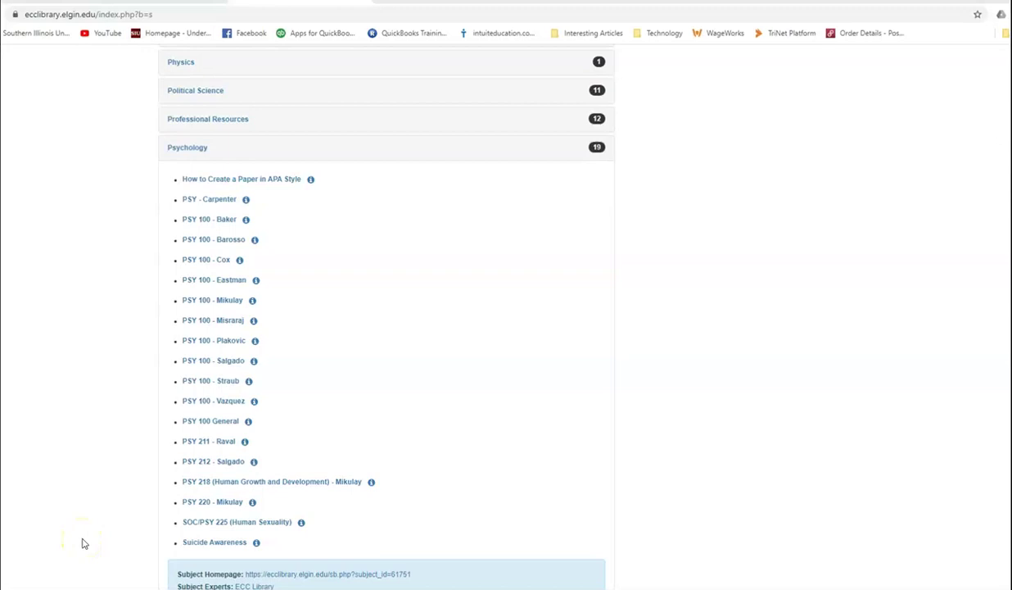
# Open the PSY 212 - Salgado guide from the Psychology list
pyautogui.click(211, 463)
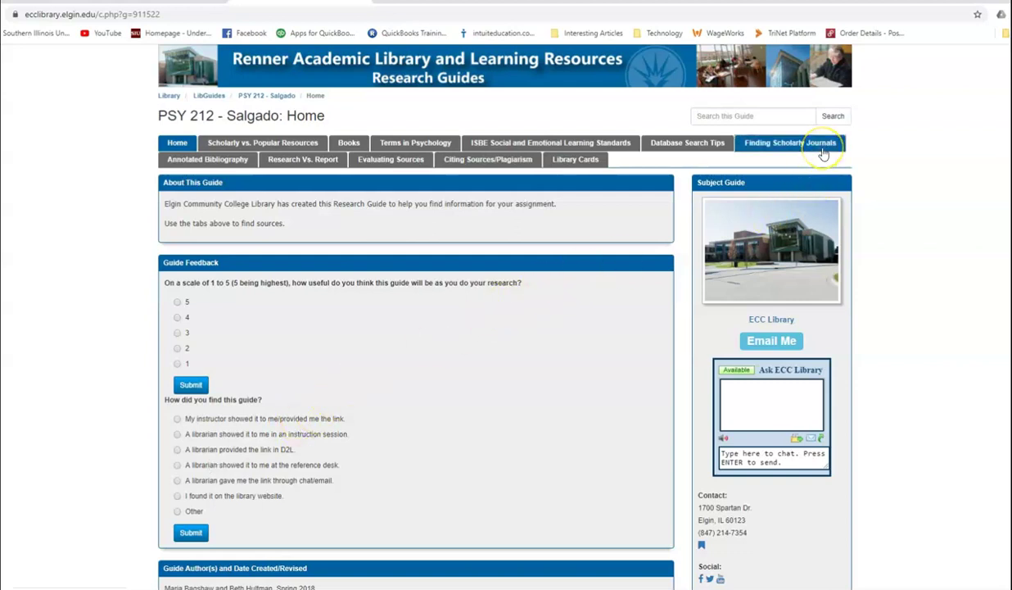
# View the Finding Scholarly Journals page listing PsycARTICLES, PsycINFO and ERIC
pyautogui.click(823, 154)
pyautogui.click(645, 234)
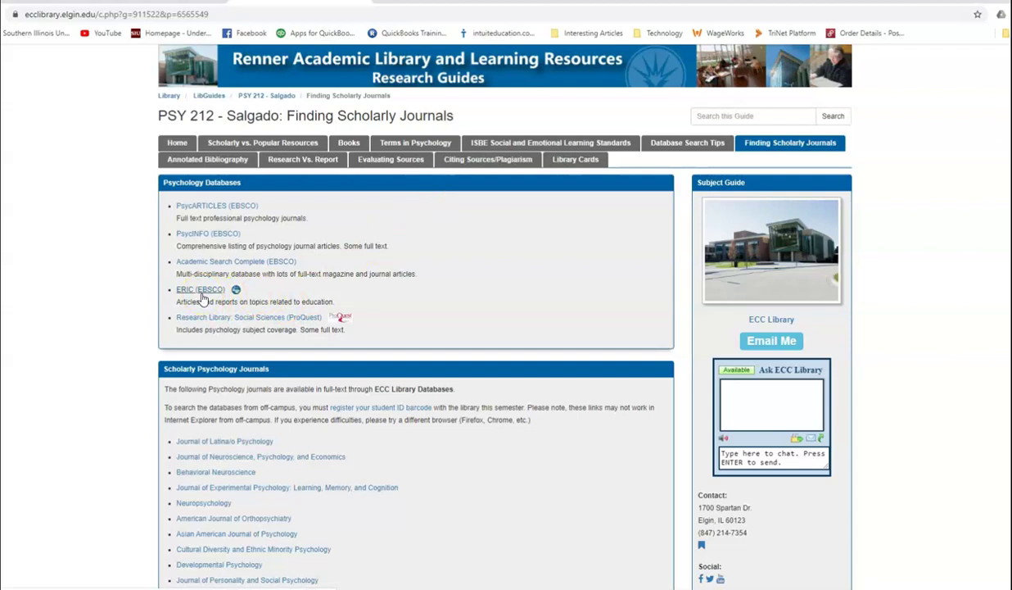
pyautogui.scroll(-2, 274, 352)
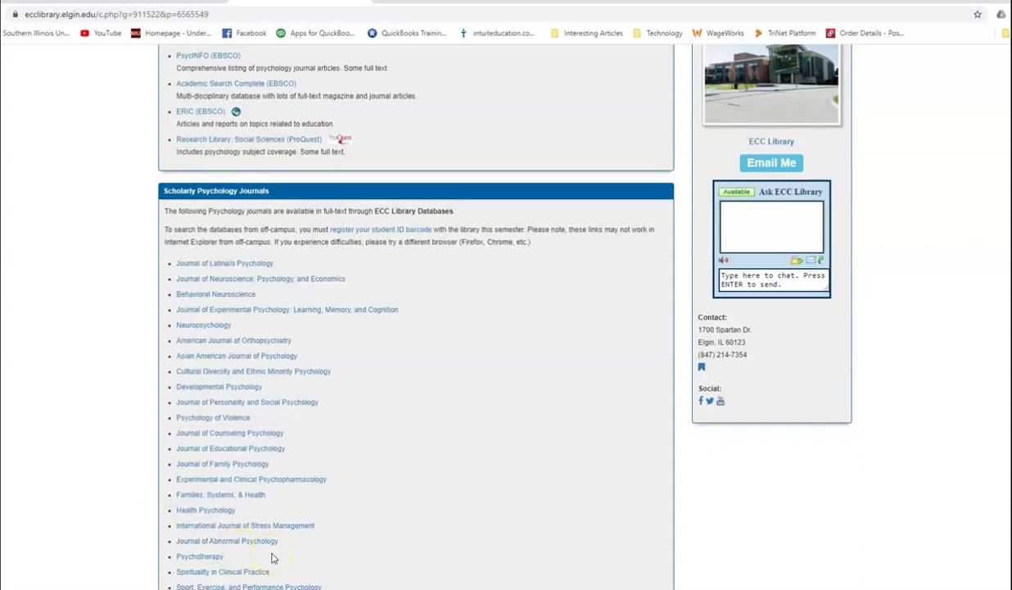
pyautogui.scroll(2, 289, 540)
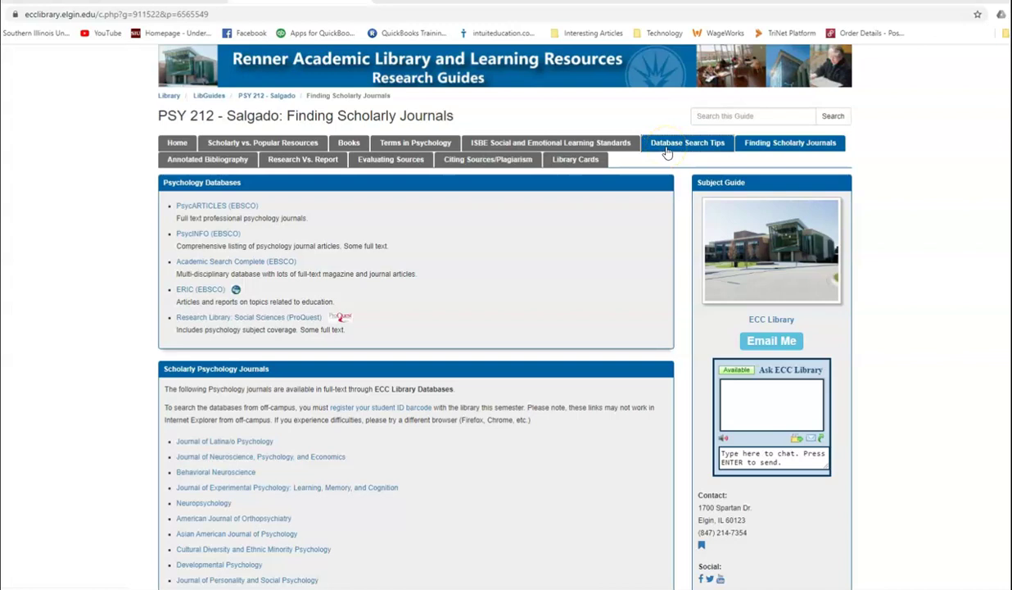
# Read the Database Search Tips page on quotation marks, Boolean operators and stemming
pyautogui.click(667, 148)
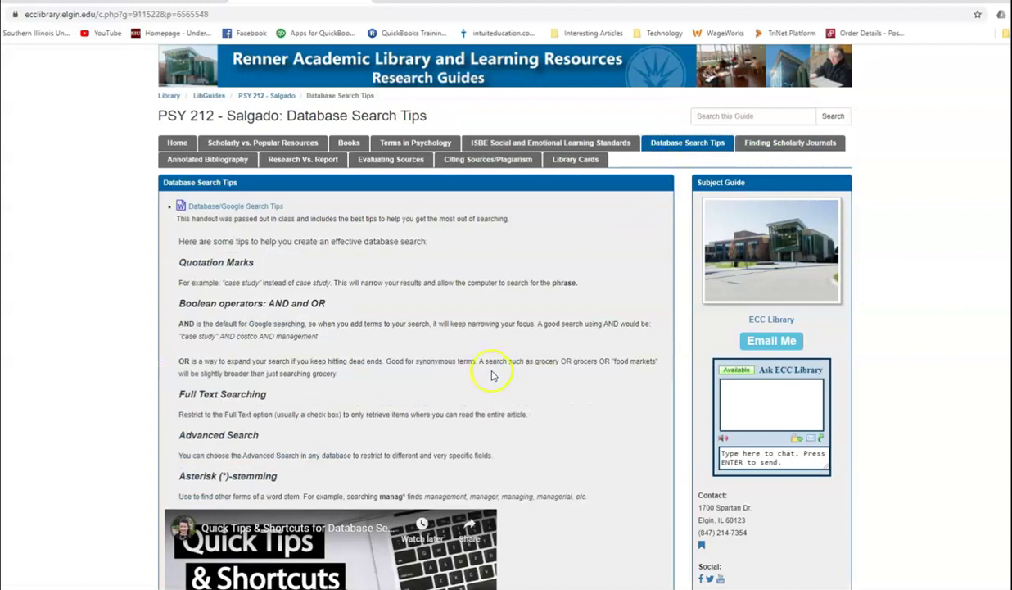
pyautogui.scroll(-1, 494, 376)
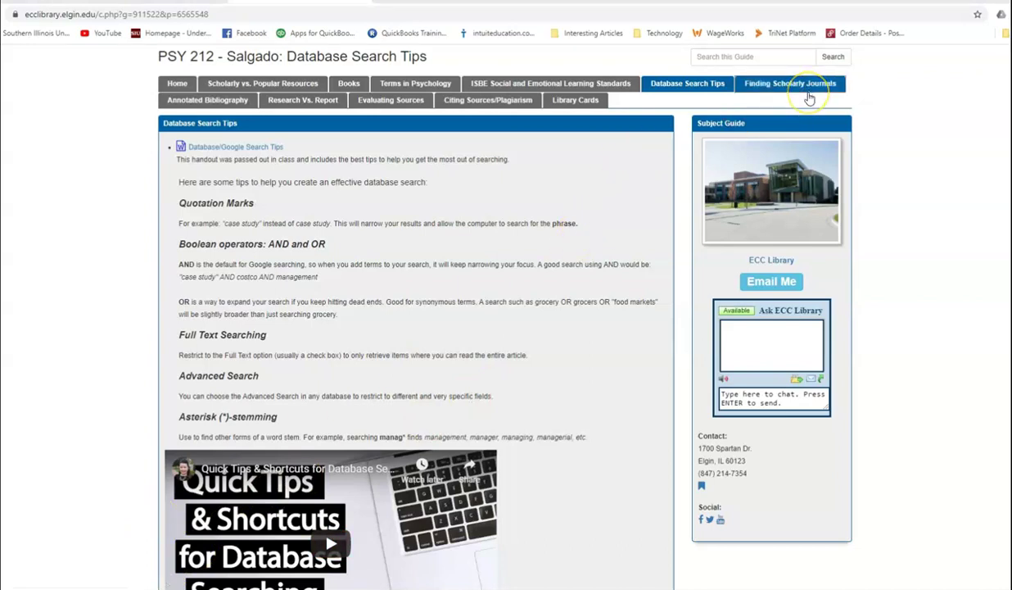
# Return to Finding Scholarly Journals and follow the PsycARTICLES (EBSCO) link to the college sign-in
pyautogui.click(808, 96)
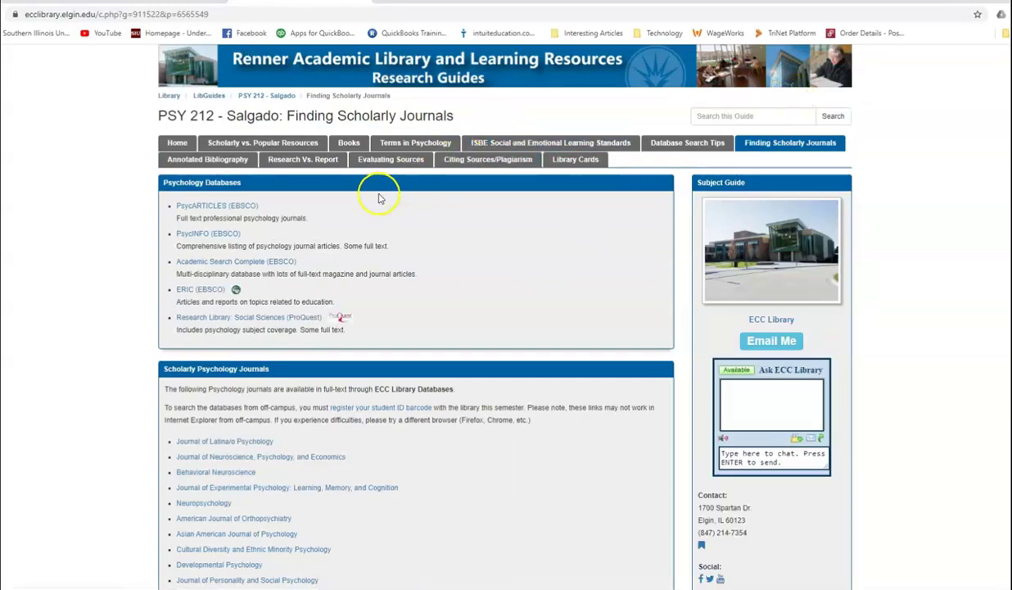
pyautogui.click(254, 209)
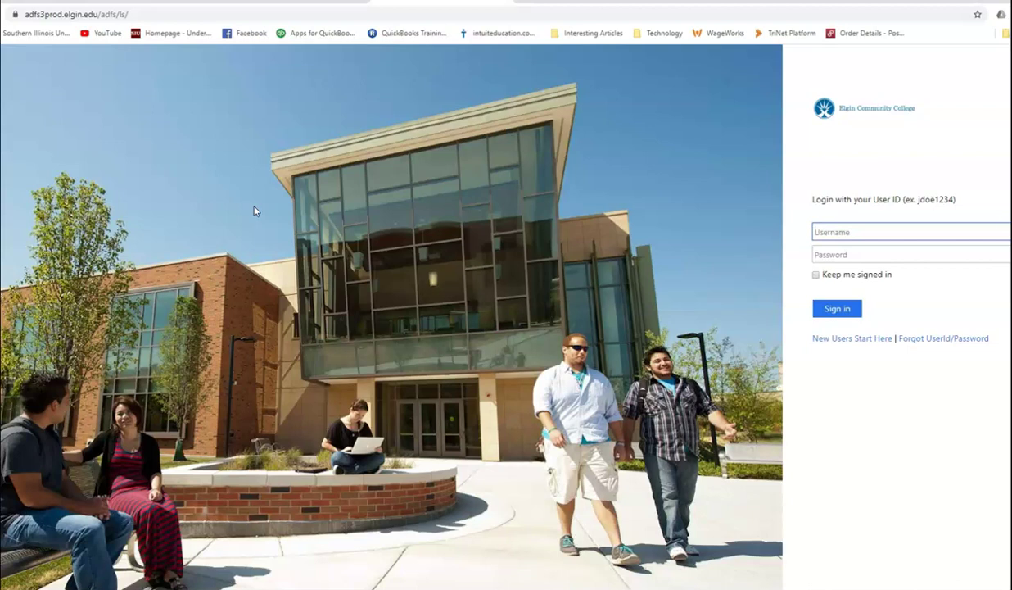
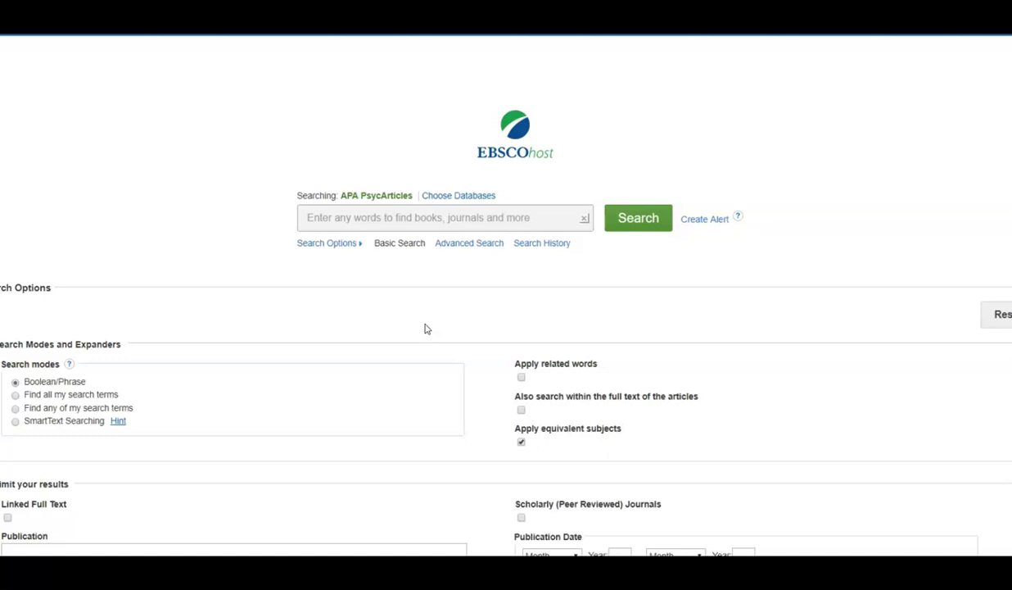
# Enter the query 'preschool* and sharing', making sure the asterisk follows preschool
pyautogui.click(494, 219)
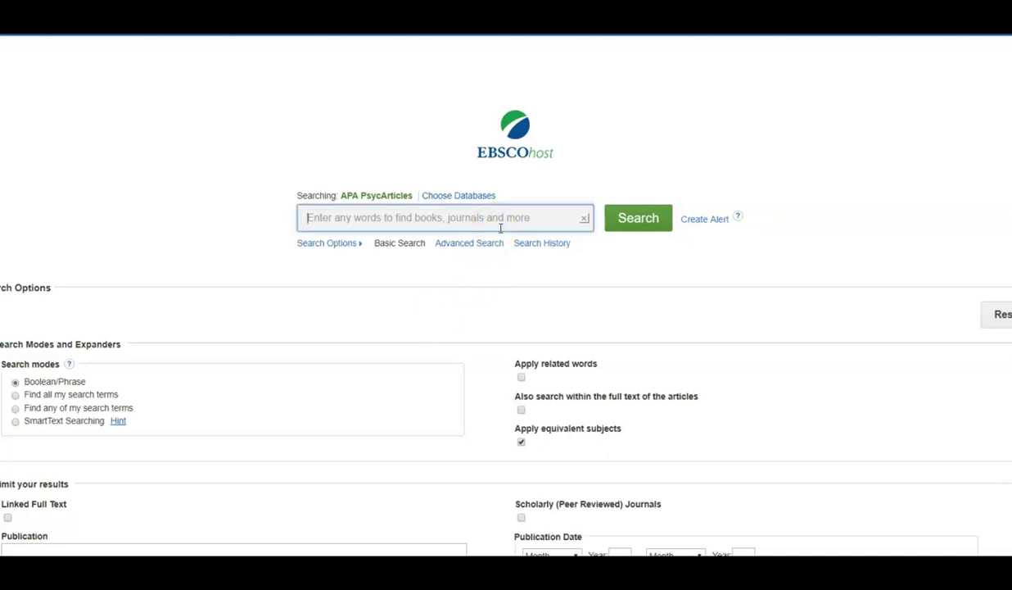
pyautogui.write('presc')
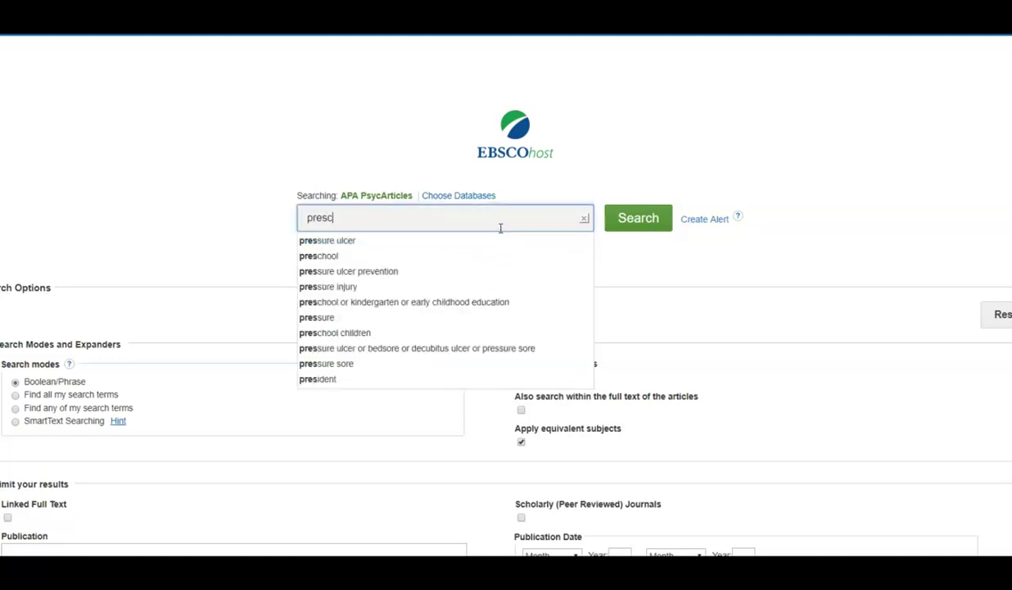
pyautogui.write('hool* ')
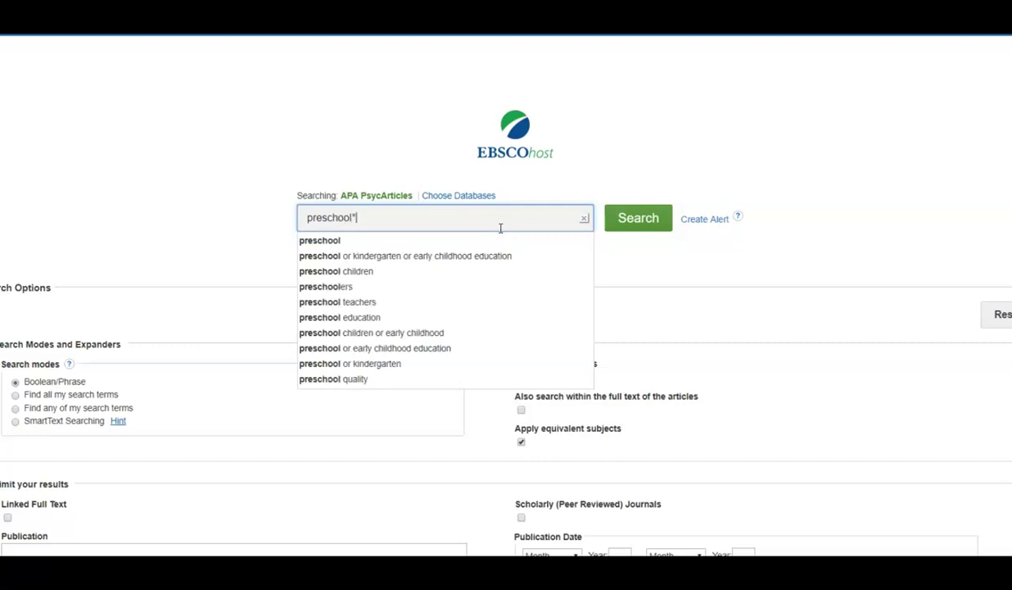
pyautogui.write('and s')
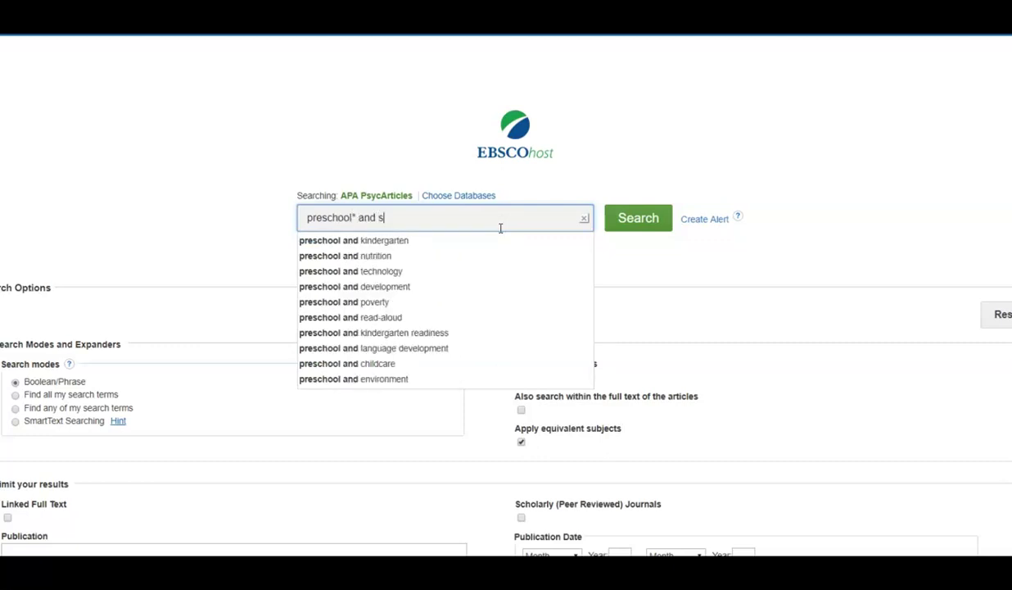
pyautogui.write('haring')
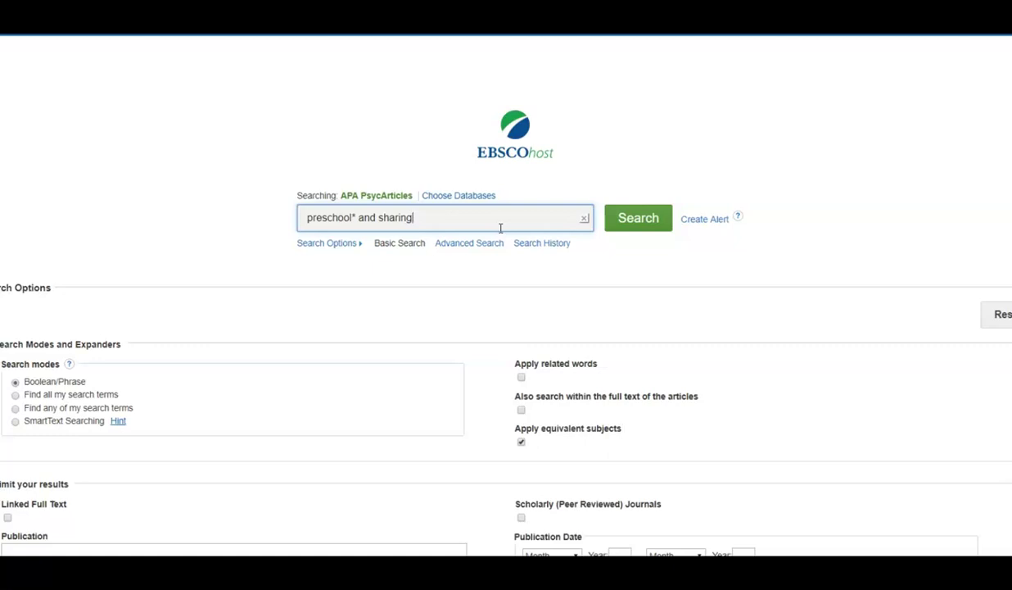
pyautogui.click(351, 217)
pyautogui.moveTo(351, 217); pyautogui.dragTo(357, 218)
pyautogui.click(351, 217)
pyautogui.write('*')
# Run the preschool* and sharing search to get 31 article results
pyautogui.click(624, 228)
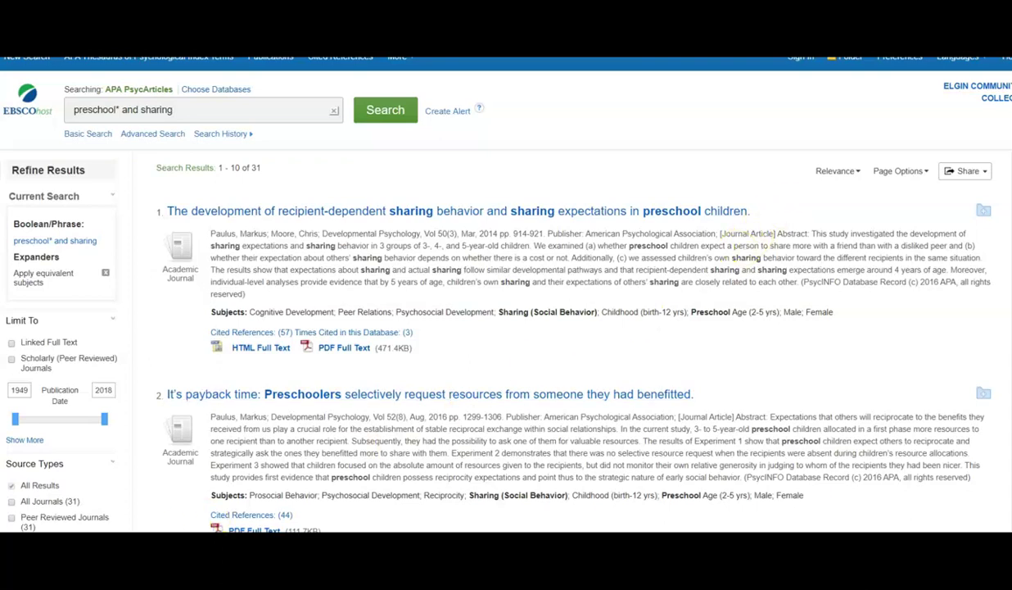
pyautogui.scroll(1, 287, 364)
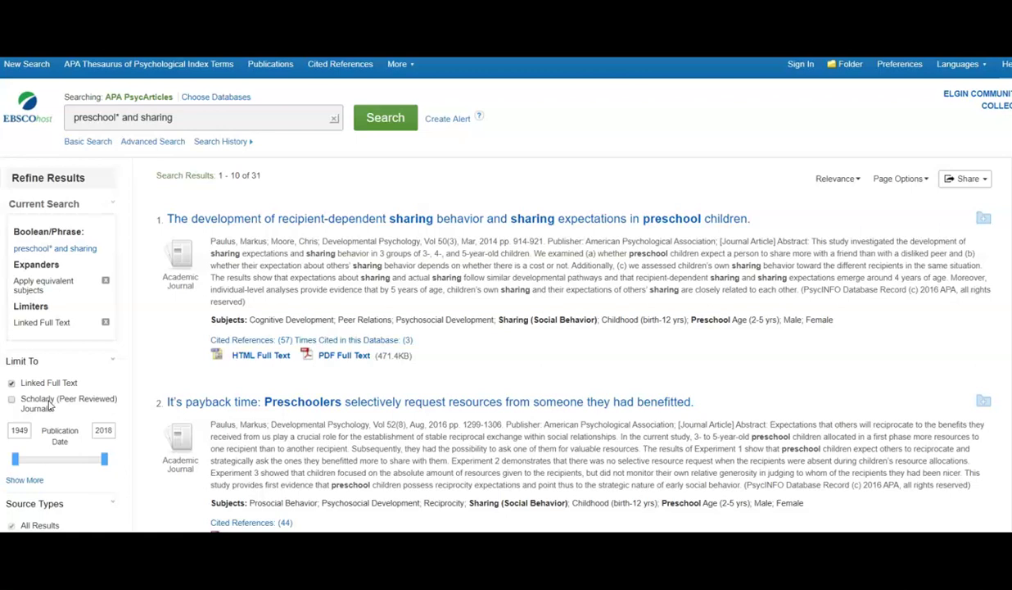
# Limit the preschool* and sharing results to scholarly peer-reviewed journals
pyautogui.click(50, 403)
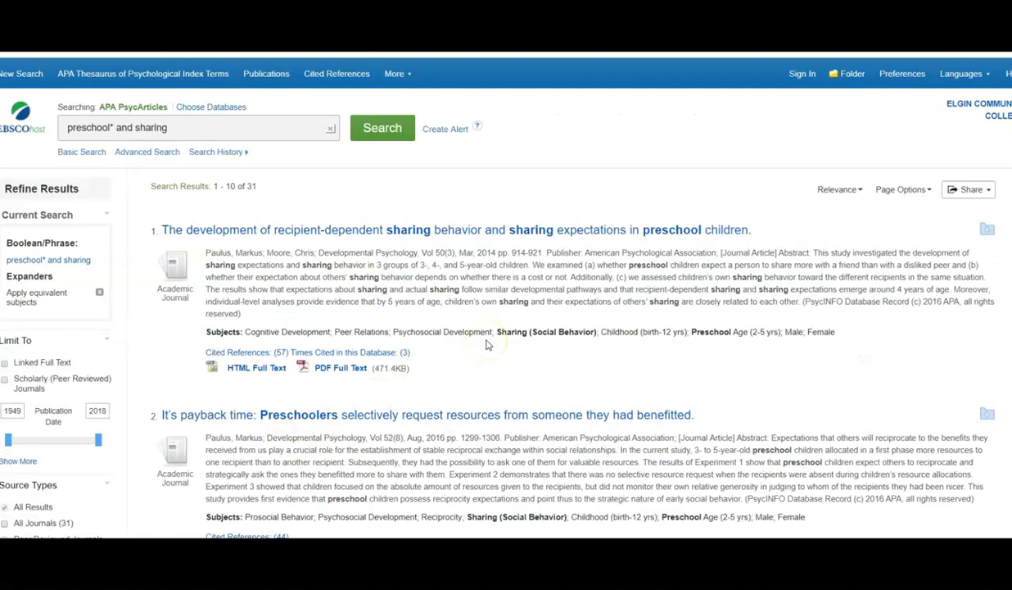
pyautogui.click(493, 334)
pyautogui.scroll(-1, 495, 334)
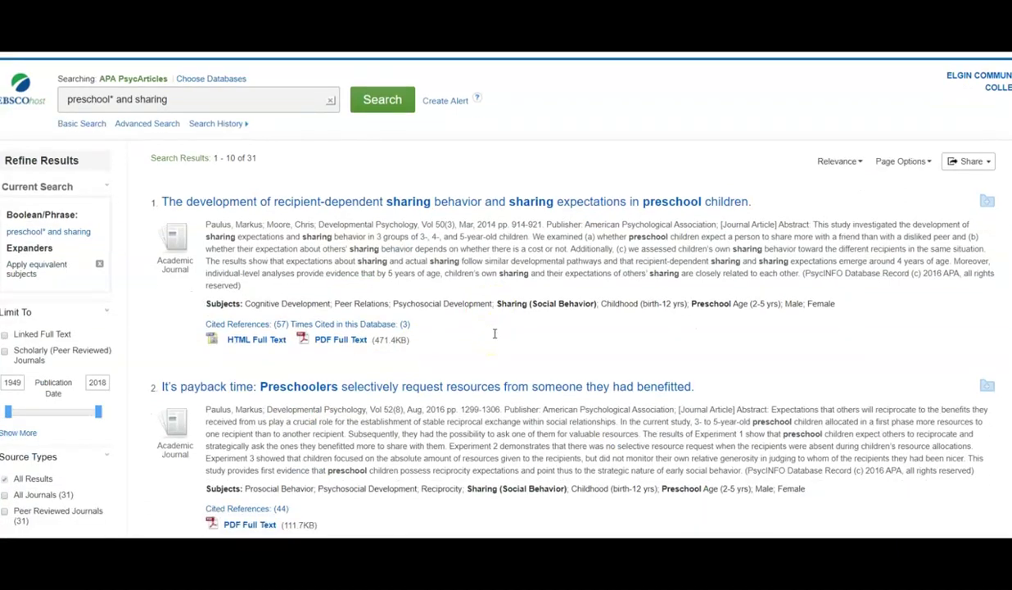
pyautogui.scroll(-1, 494, 333)
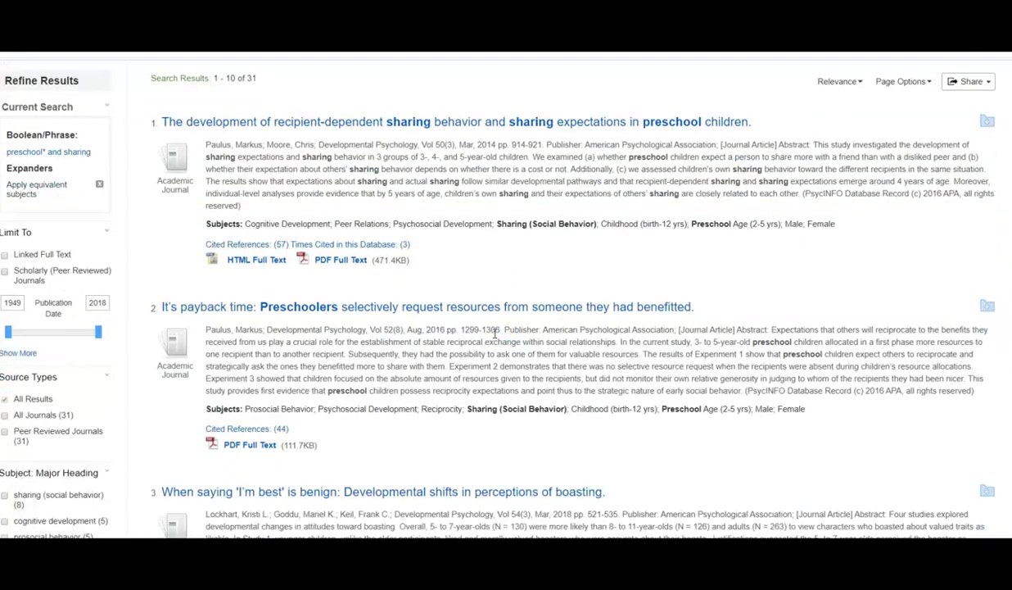
pyautogui.click(509, 304)
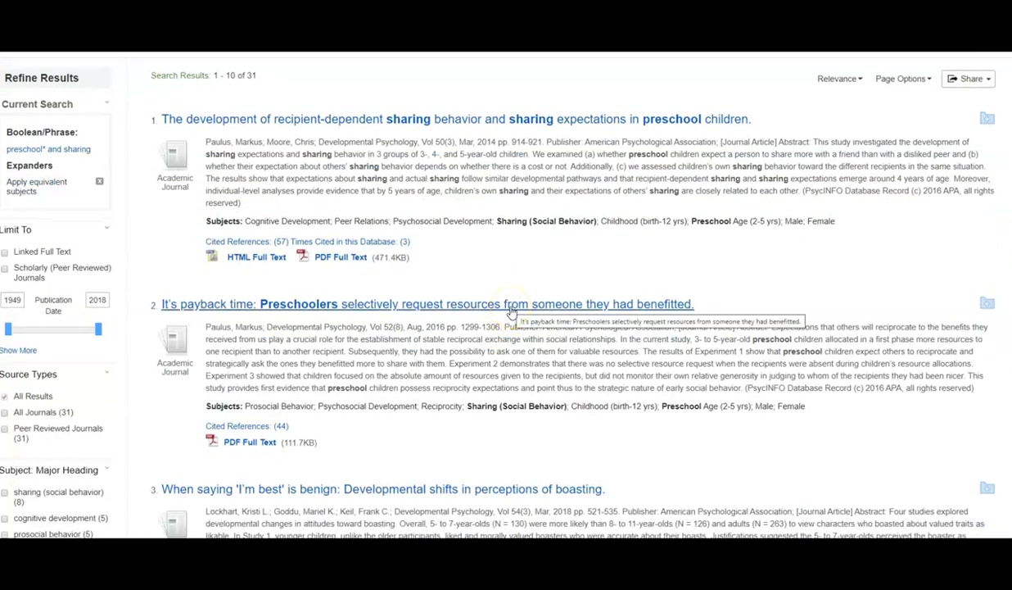
pyautogui.scroll(-1, 510, 309)
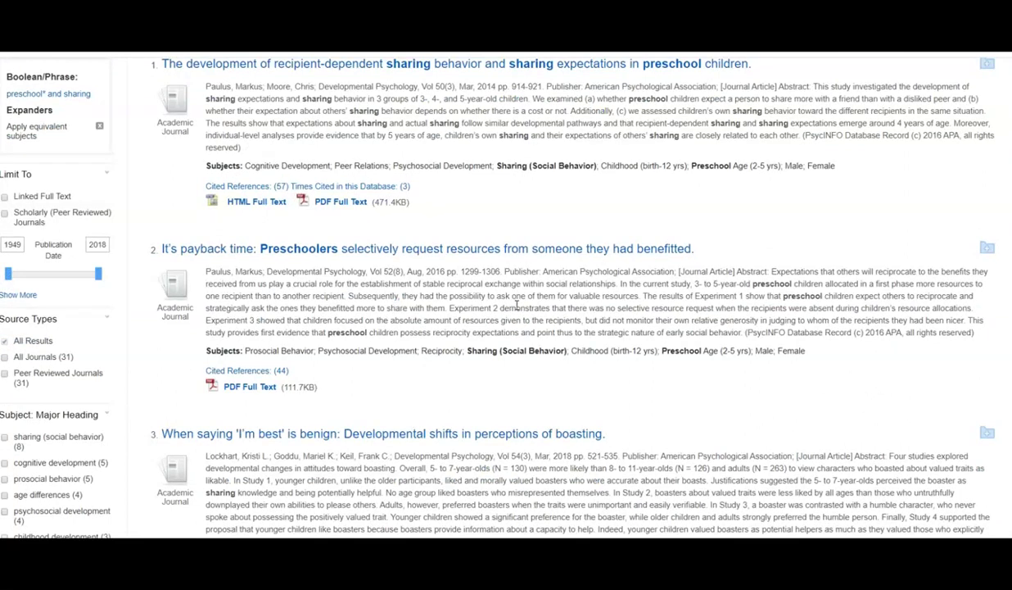
pyautogui.scroll(-3, 517, 305)
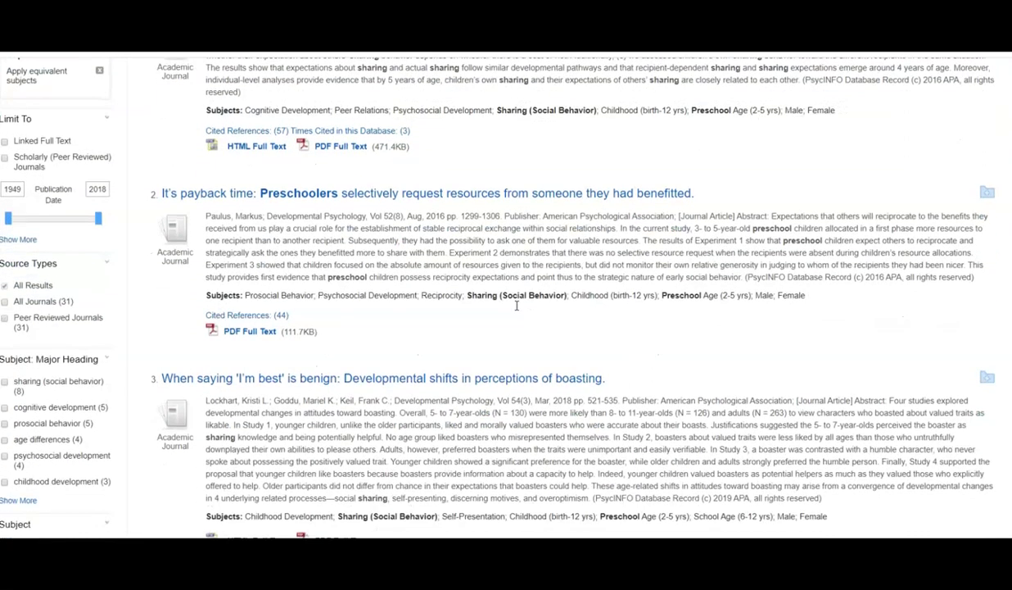
pyautogui.scroll(-2, 517, 305)
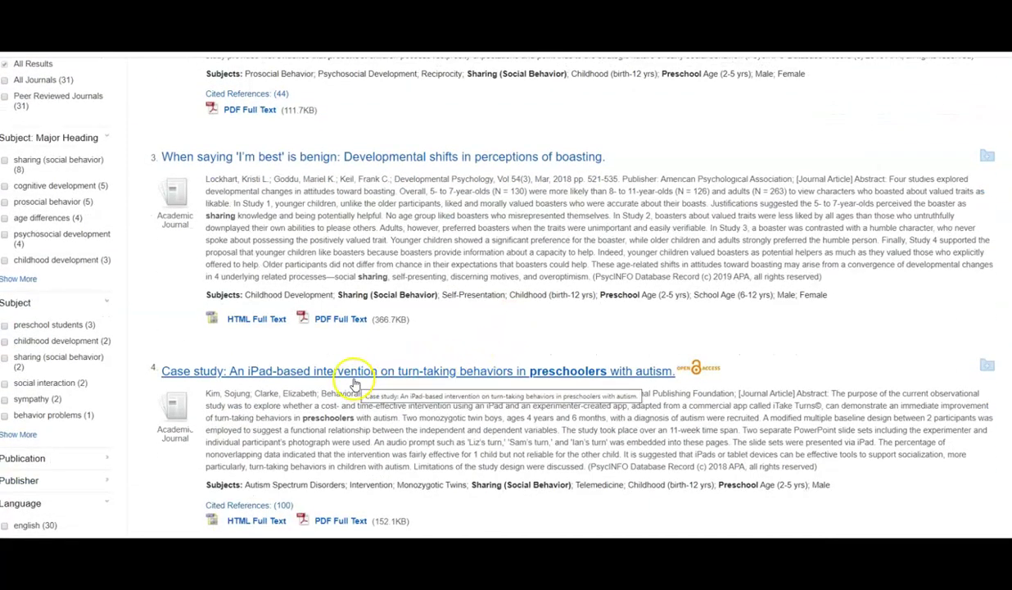
pyautogui.scroll(-3, 357, 383)
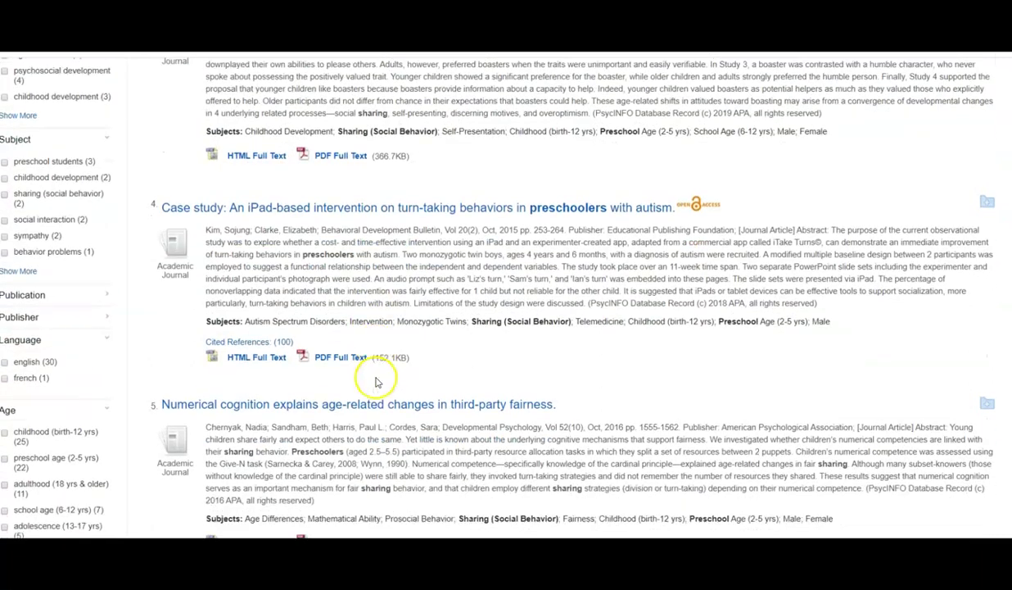
pyautogui.scroll(-4, 377, 382)
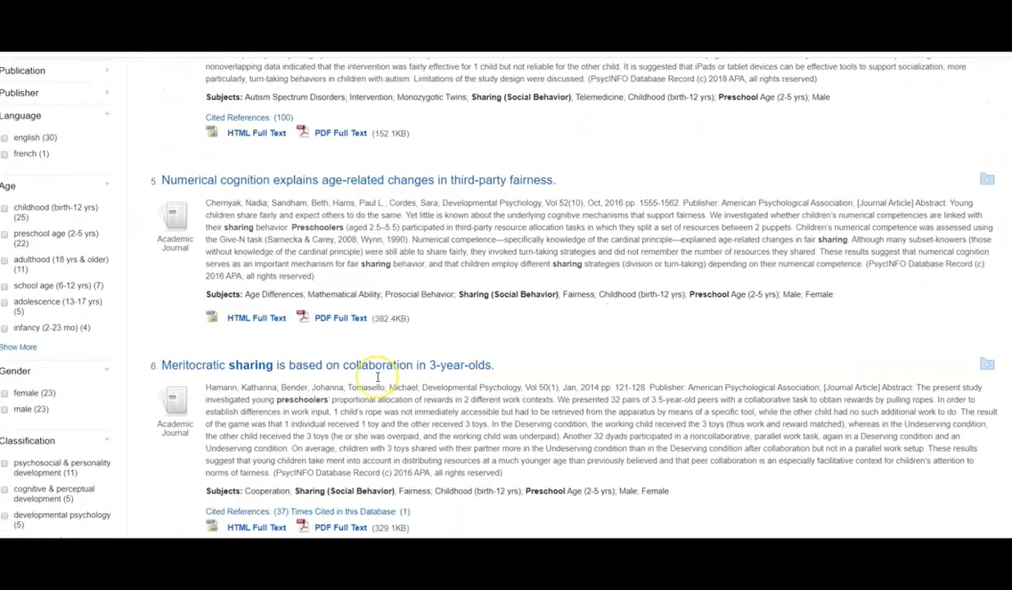
pyautogui.scroll(-1, 378, 377)
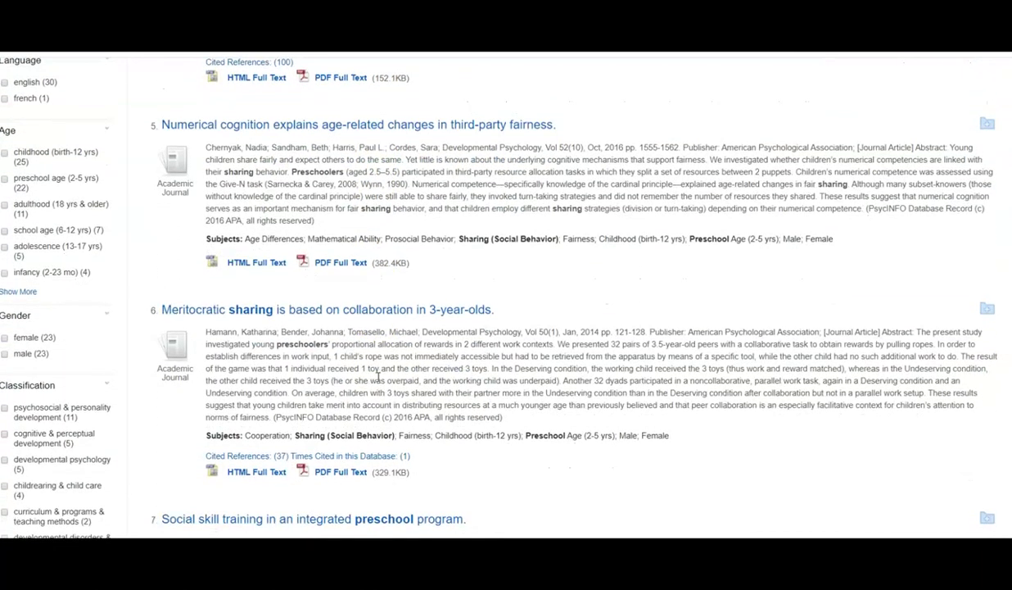
pyautogui.scroll(-3, 378, 375)
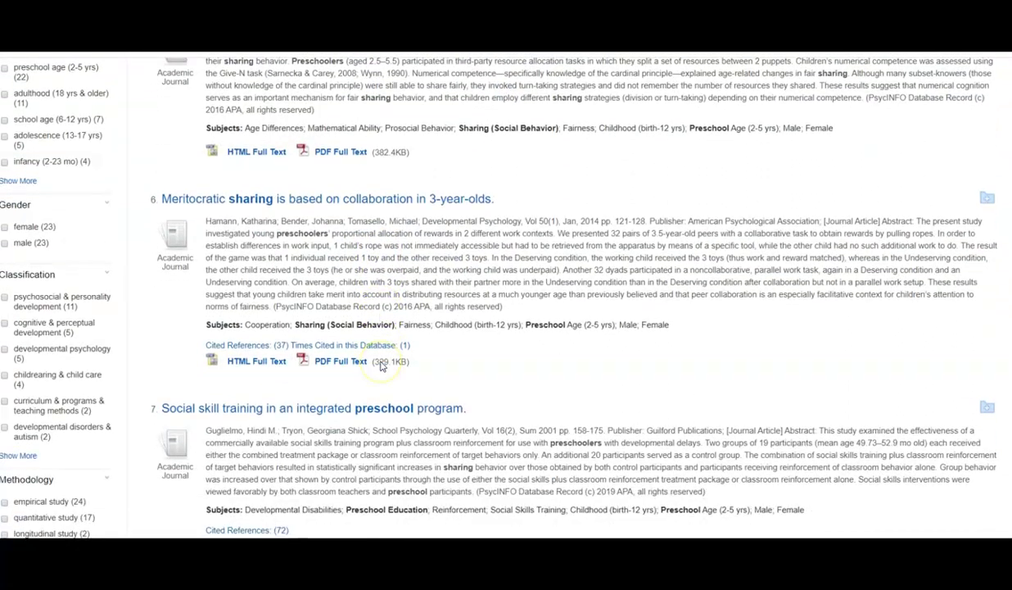
pyautogui.scroll(-1, 380, 366)
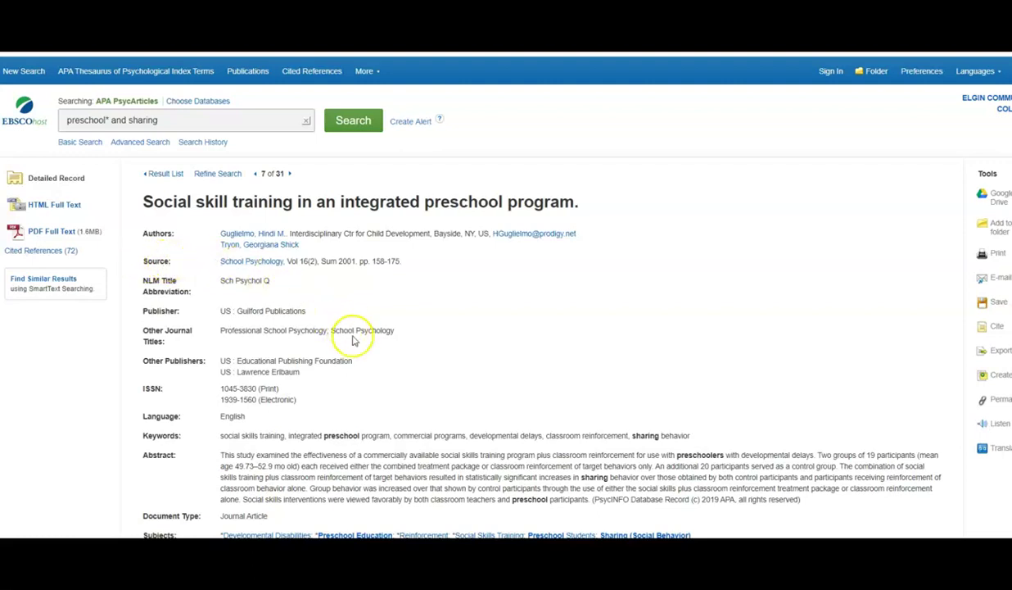
# Scroll through the 'Social skill training in an integrated preschool program' record and back up
pyautogui.scroll(-3, 361, 357)
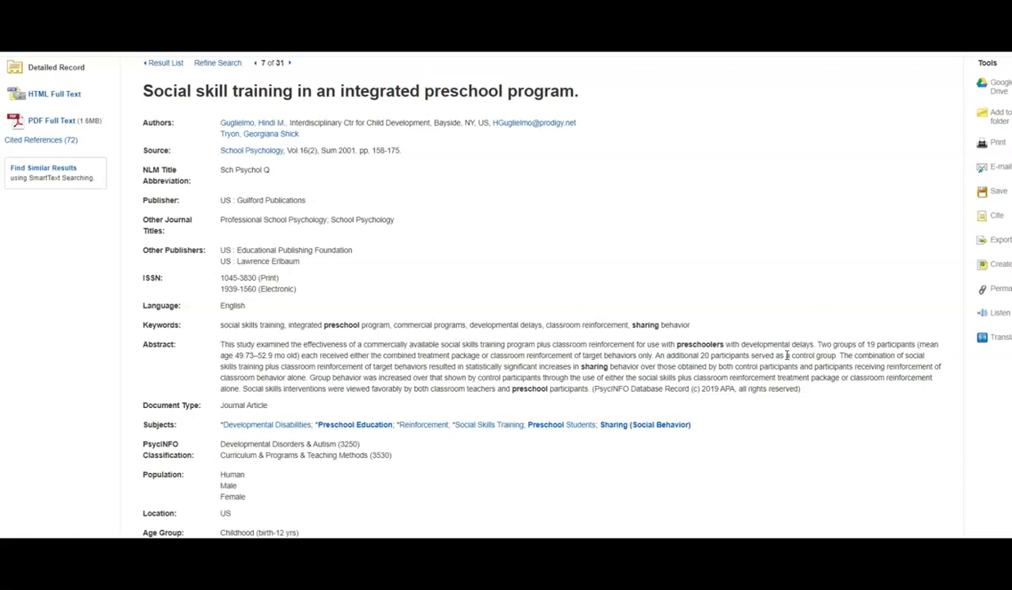
pyautogui.scroll(2, 770, 354)
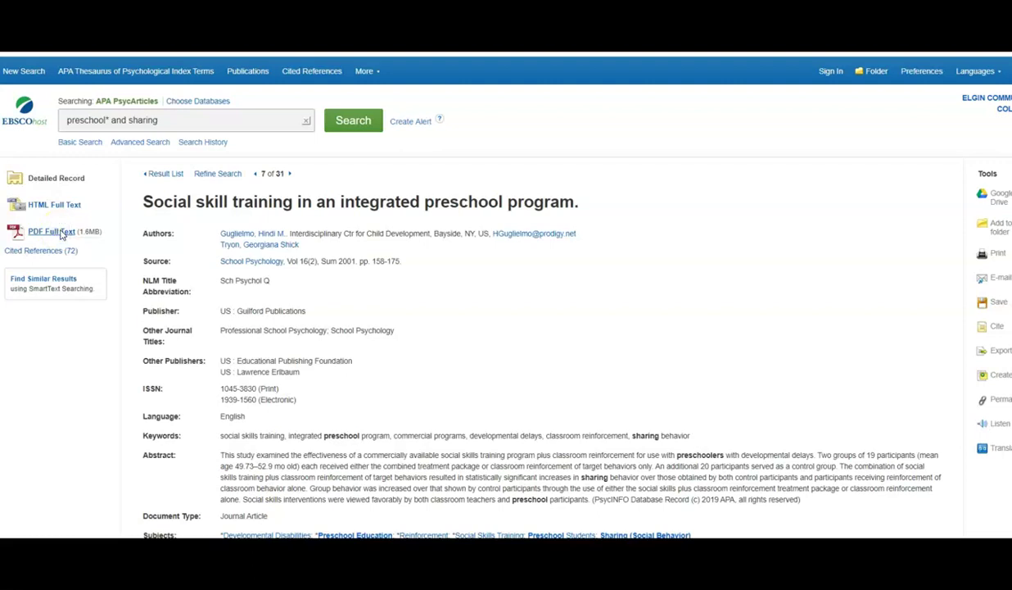
pyautogui.click(63, 236)
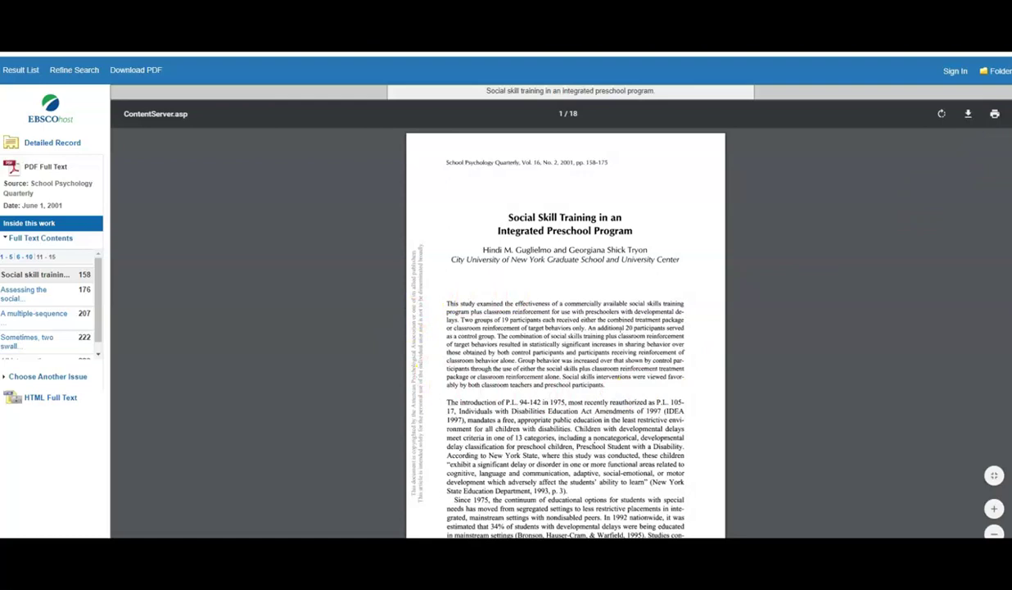
pyautogui.scroll(-10, 566, 327)
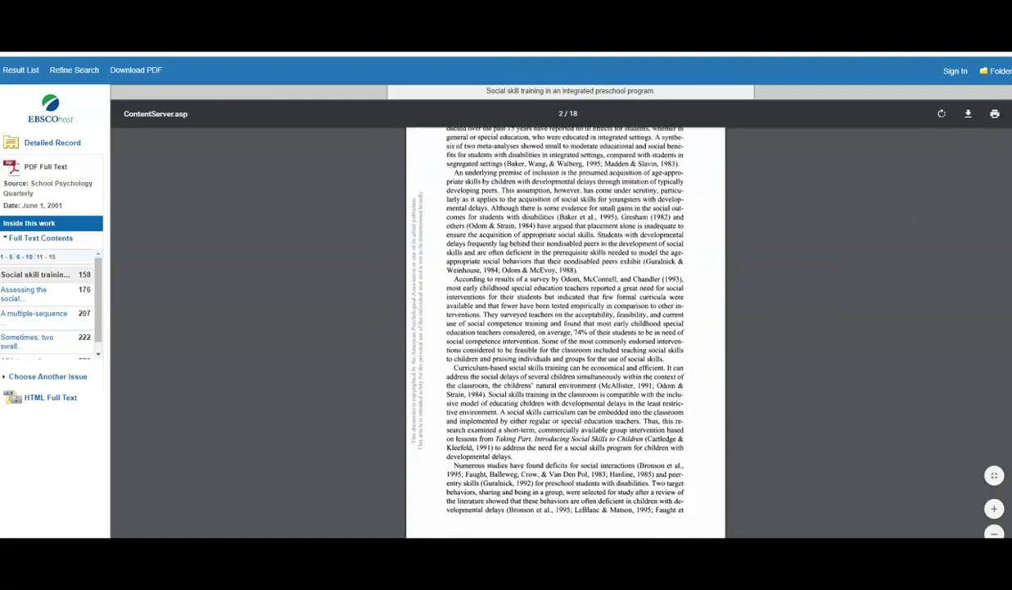
pyautogui.scroll(-5, 565, 328)
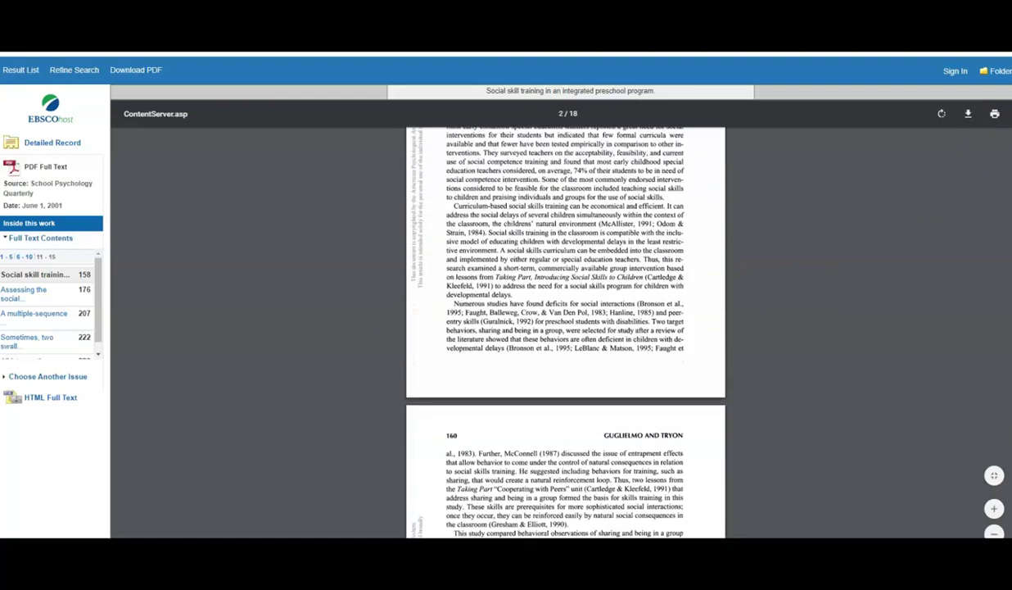
pyautogui.scroll(-1, 565, 327)
pyautogui.scroll(-10, 565, 328)
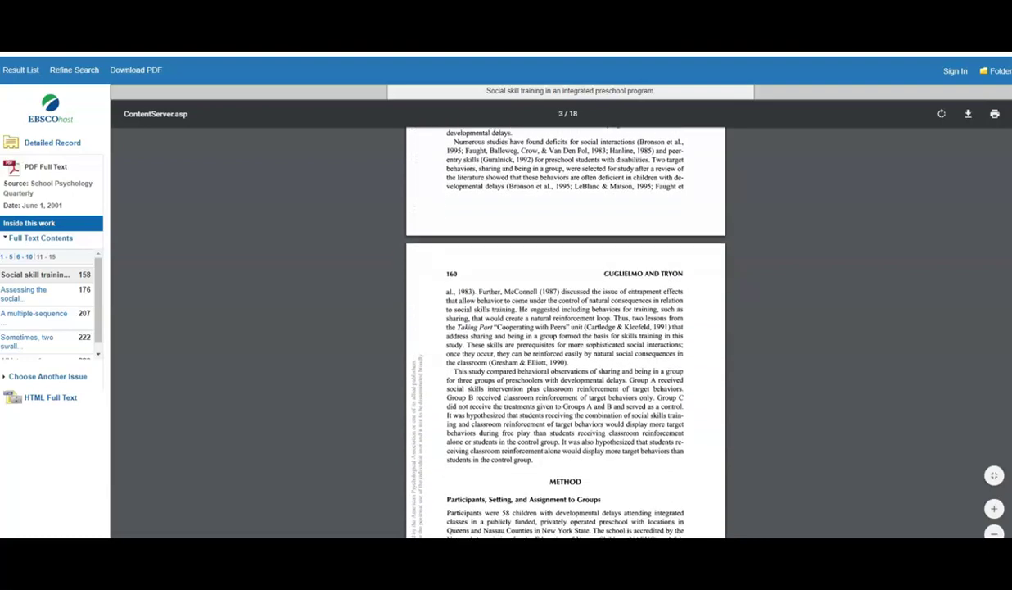
pyautogui.scroll(-12, 565, 328)
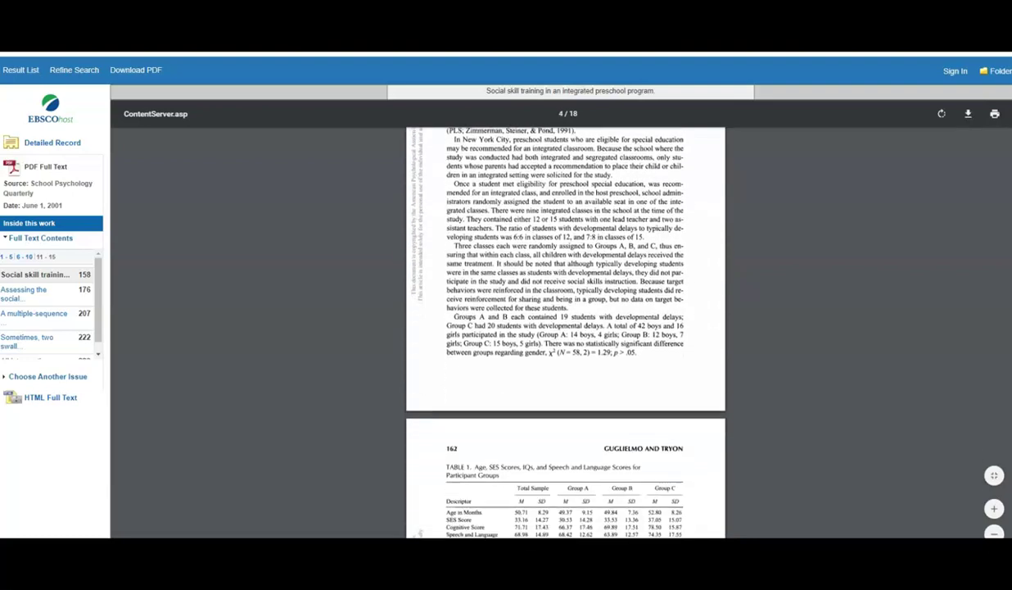
pyautogui.moveTo(1007, 229); pyautogui.dragTo(1009, 467)
pyautogui.scroll(2, 693, 497)
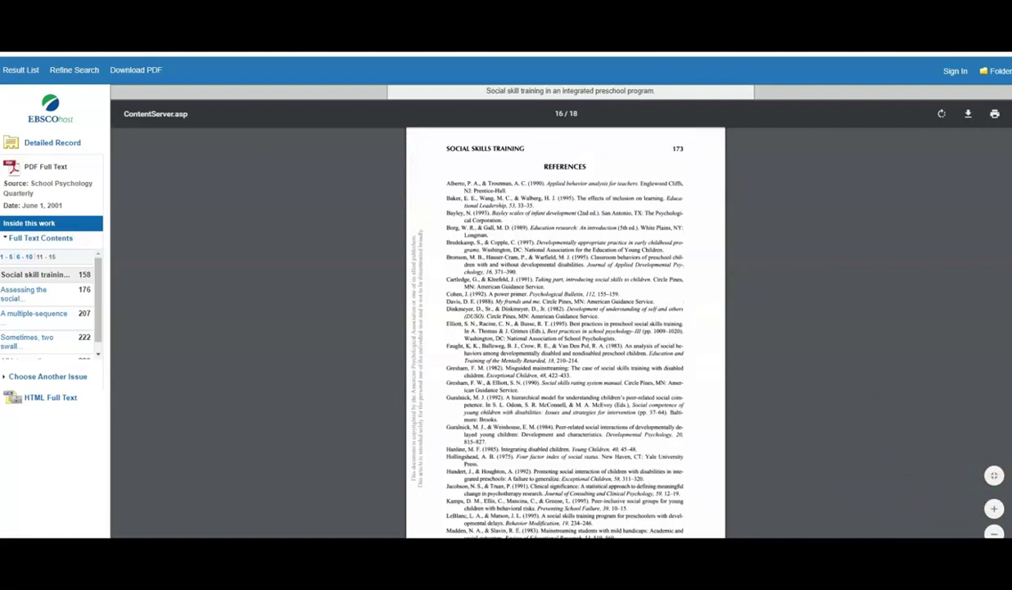
pyautogui.scroll(-10, 565, 332)
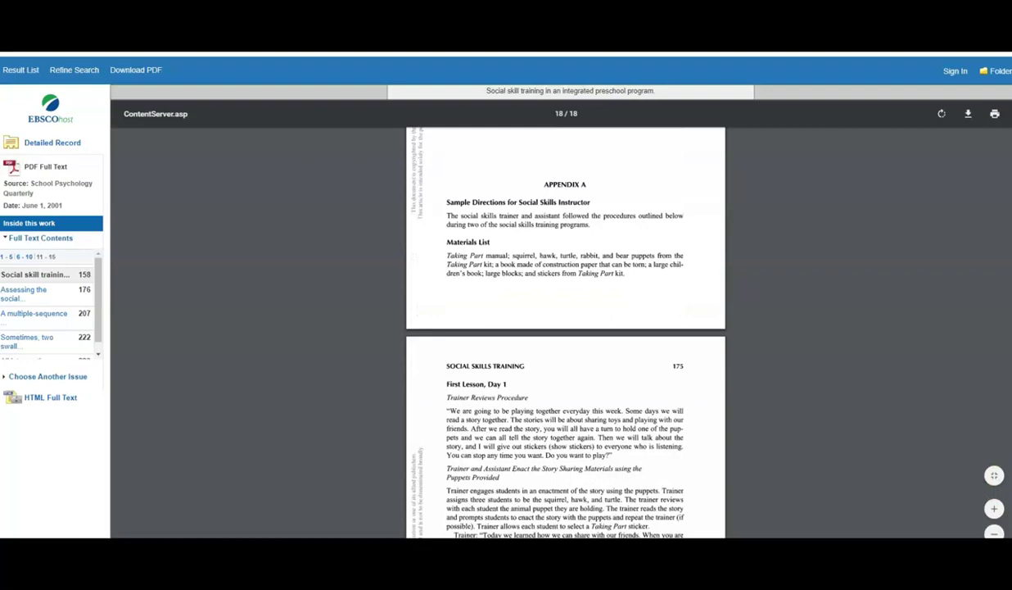
pyautogui.scroll(20, 1004, 278)
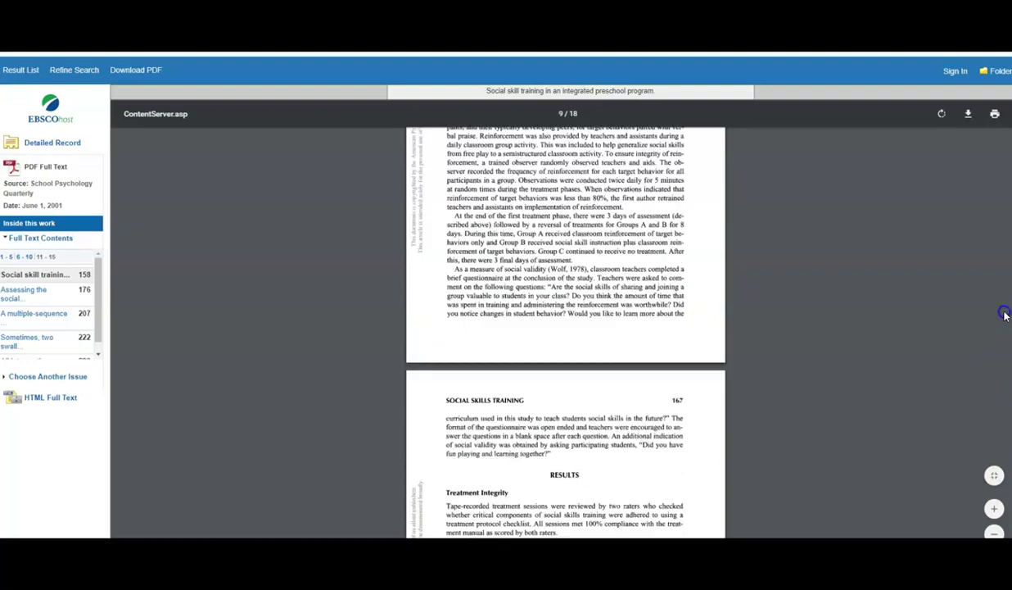
pyautogui.scroll(15, 1004, 277)
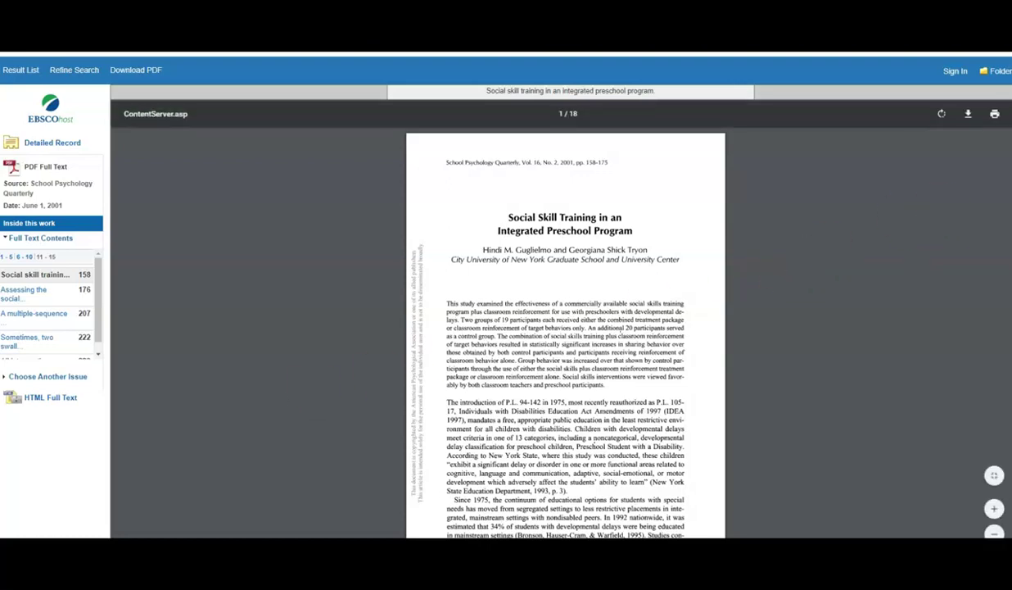
pyautogui.scroll(-20, 566, 327)
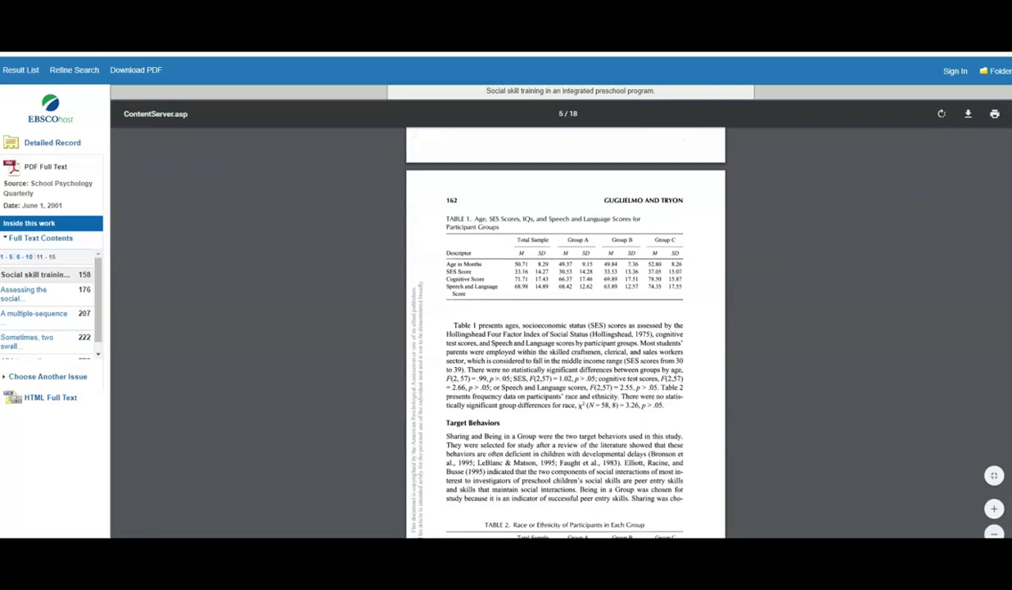
pyautogui.scroll(-2, 566, 327)
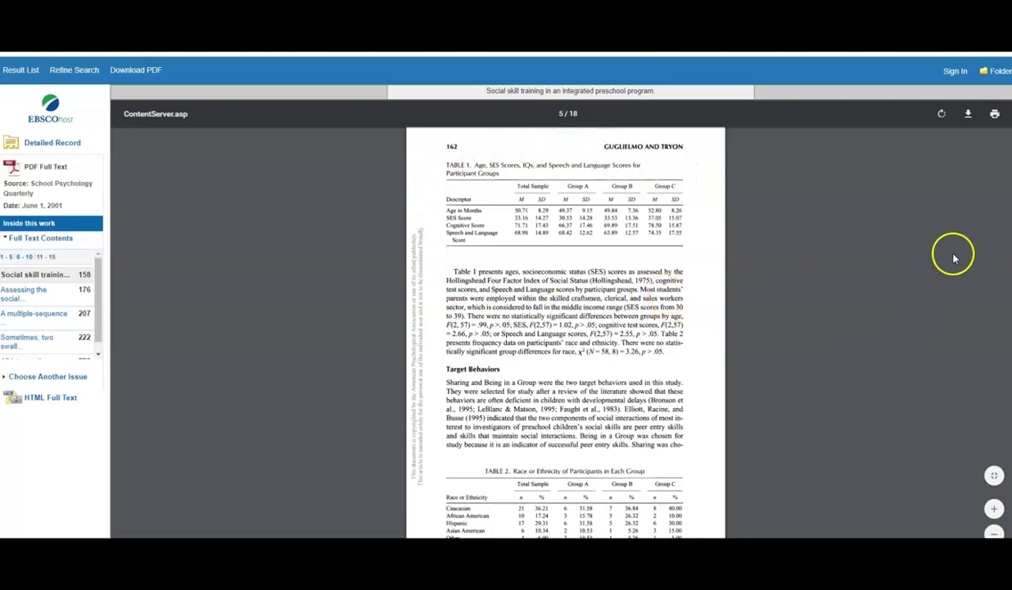
pyautogui.scroll(-10, 1006, 179)
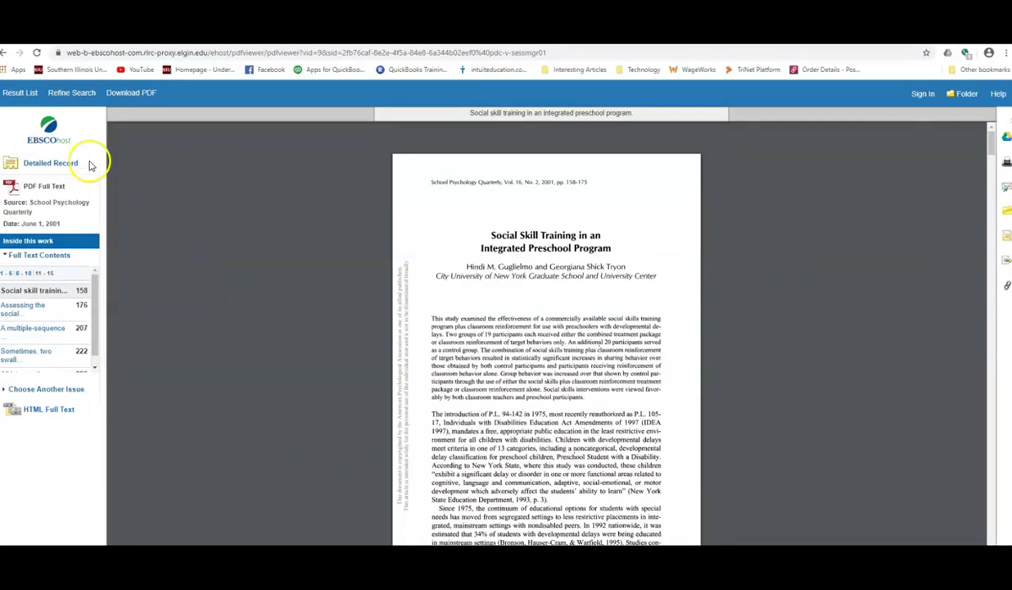
# Return to the article's detailed record and point out the Print and Save tools
pyautogui.click(68, 163)
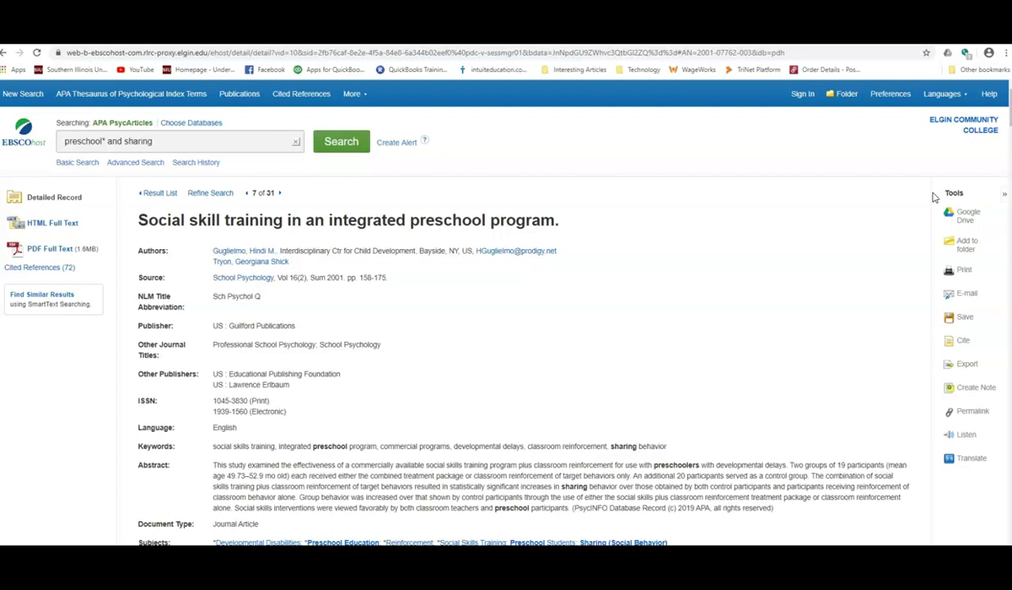
pyautogui.click(968, 283)
pyautogui.click(968, 323)
# Display the article's permalink and select it, contrasting it with the page address
pyautogui.click(971, 411)
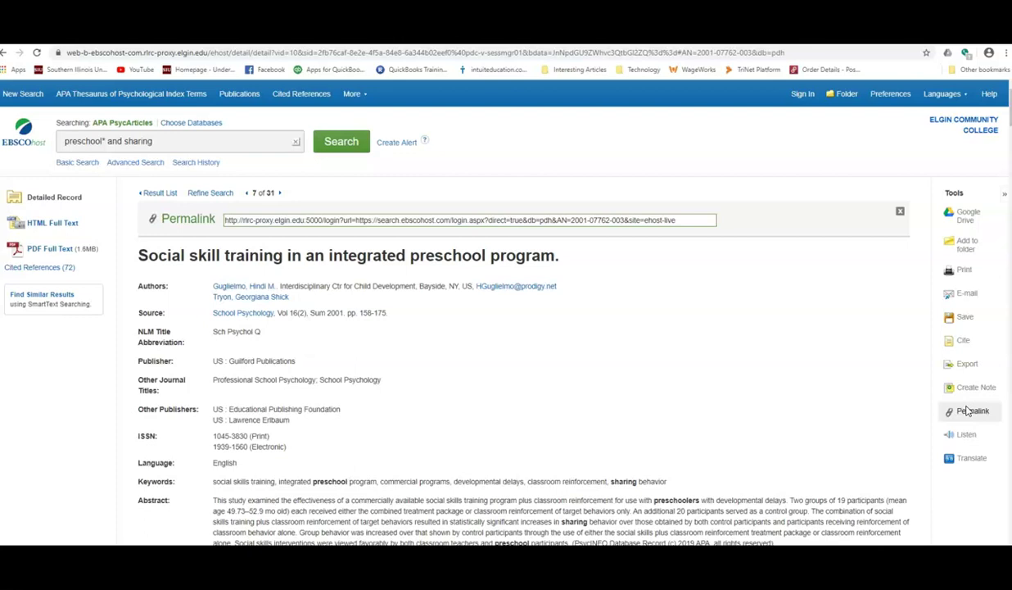
pyautogui.click(967, 412)
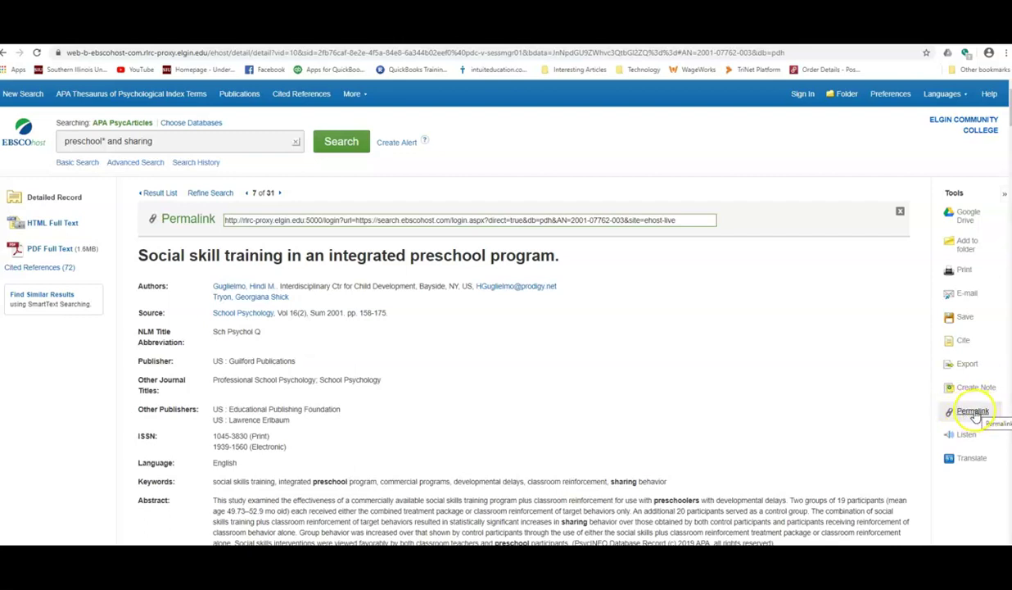
pyautogui.click(483, 218)
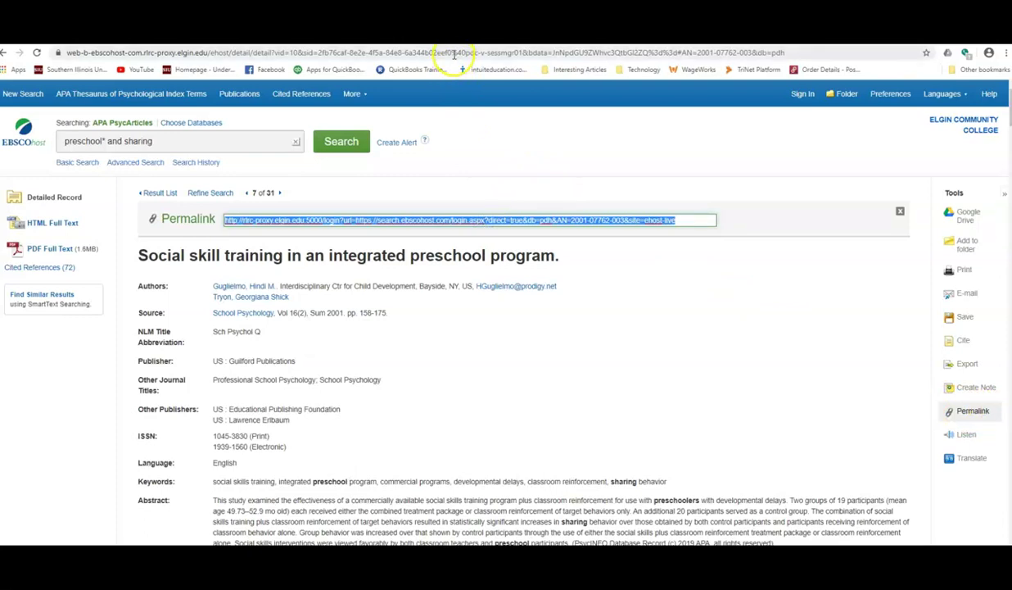
pyautogui.click(432, 54)
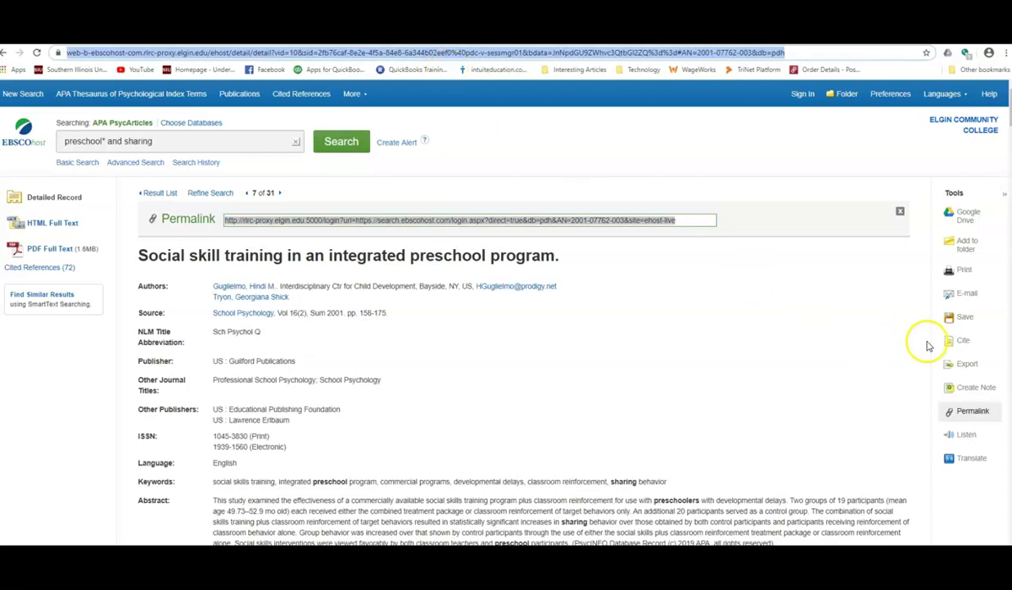
# Show the article's Cite options and scroll the Citation Format list to AMA and APA
pyautogui.click(960, 344)
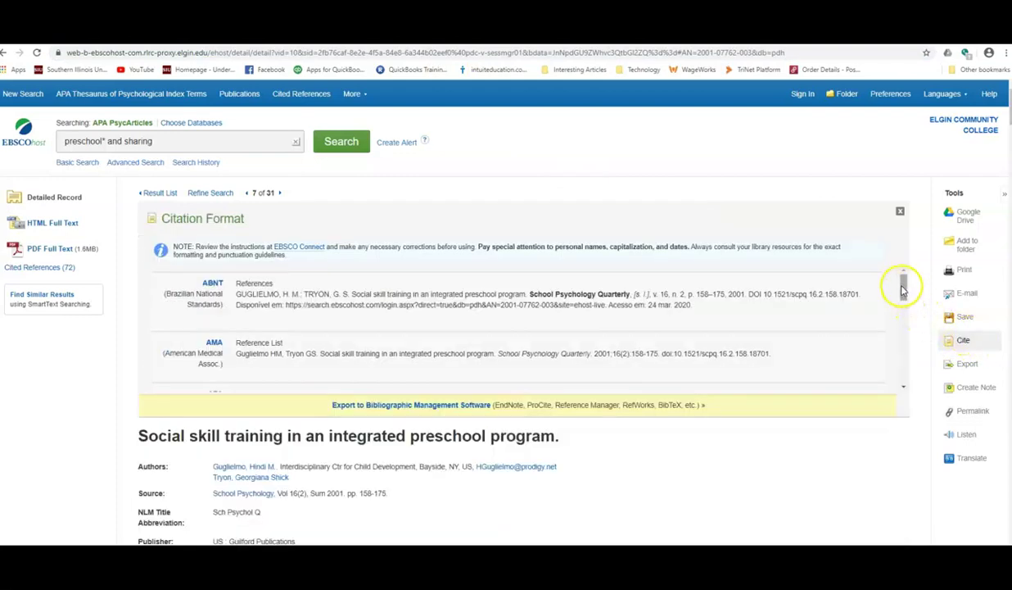
pyautogui.moveTo(902, 286); pyautogui.dragTo(902, 309)
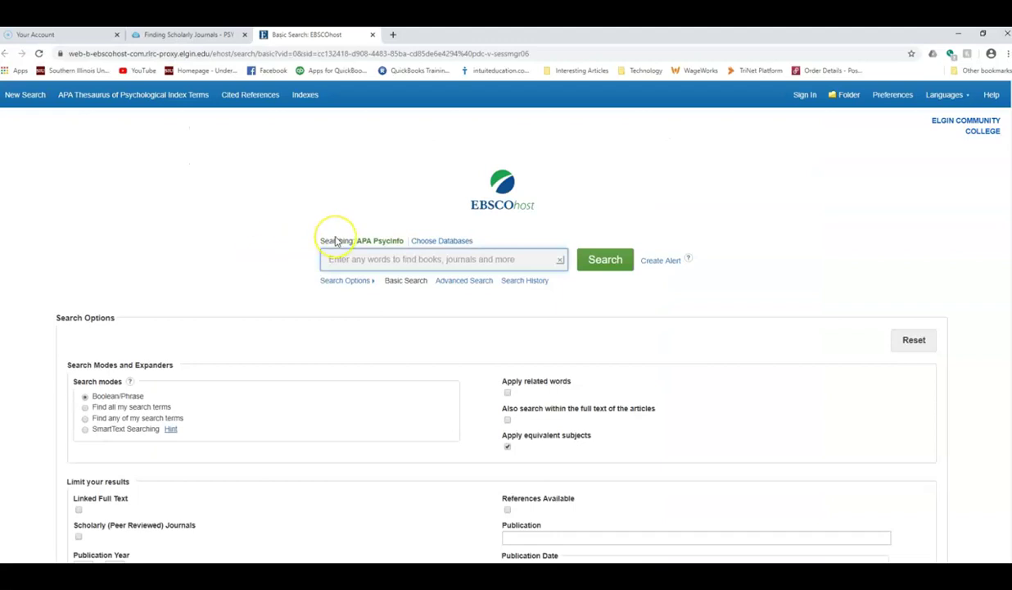
pyautogui.write('pr')
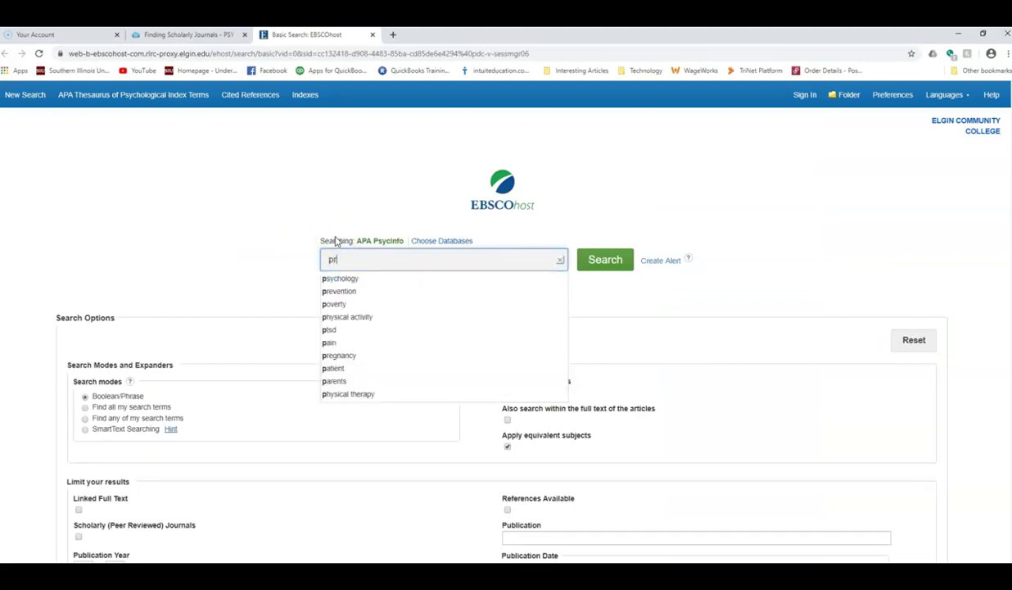
pyautogui.write('eschool* and sharing')
pyautogui.click(594, 270)
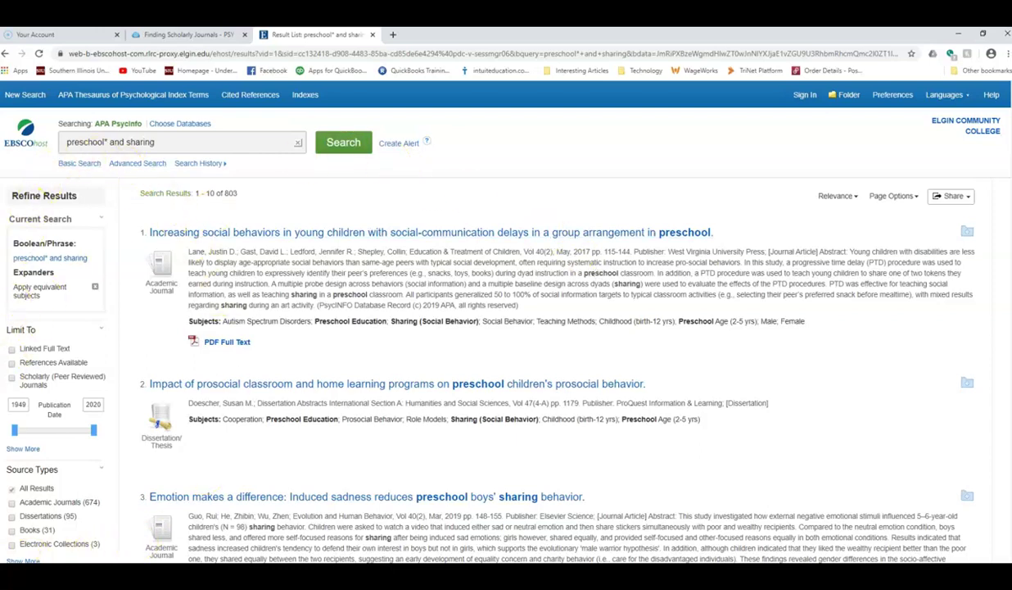
pyautogui.click(60, 349)
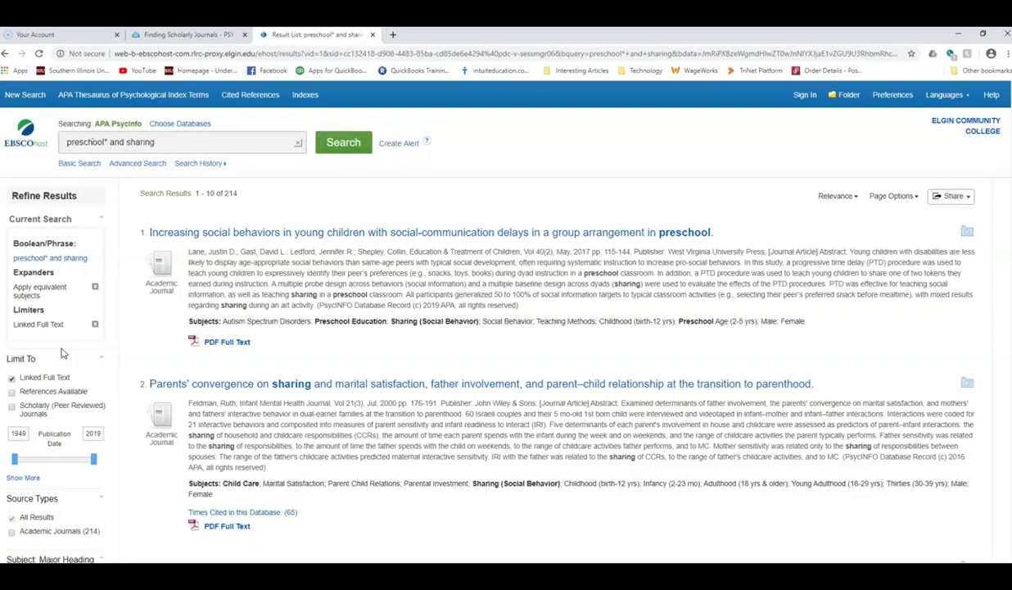
pyautogui.click(57, 411)
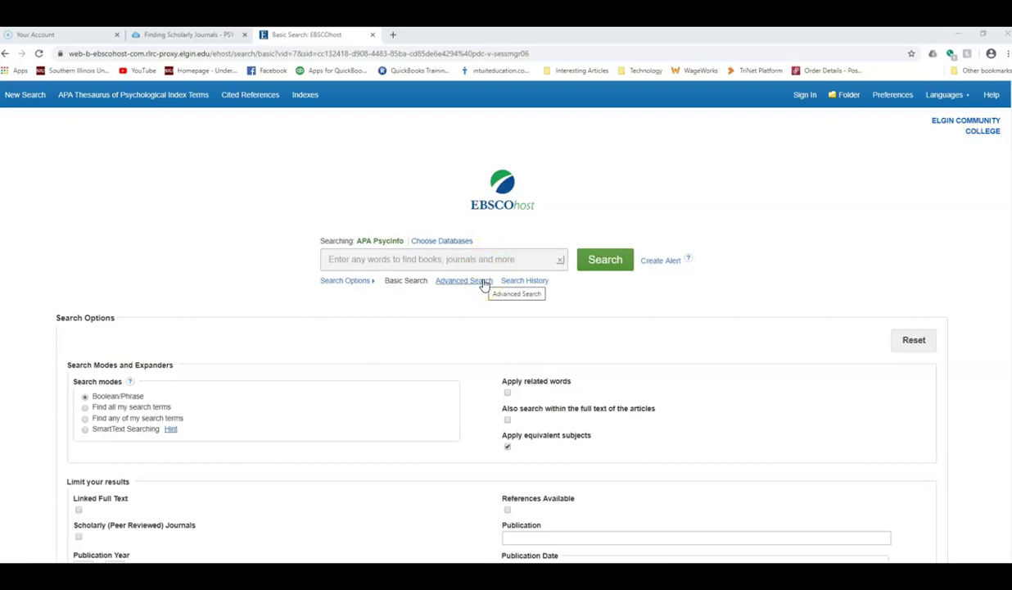
pyautogui.click(463, 280)
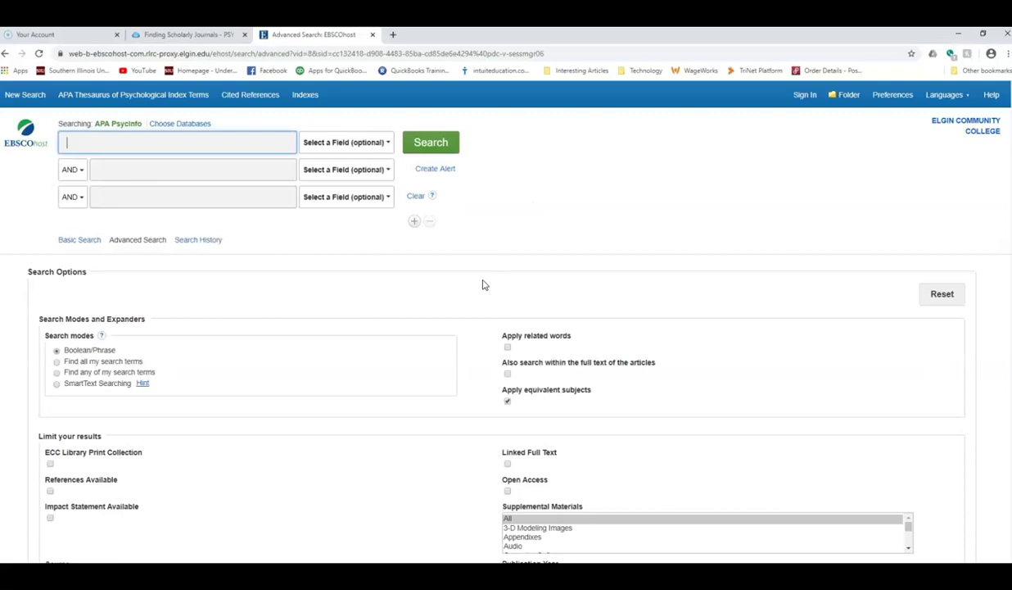
pyautogui.click(203, 144)
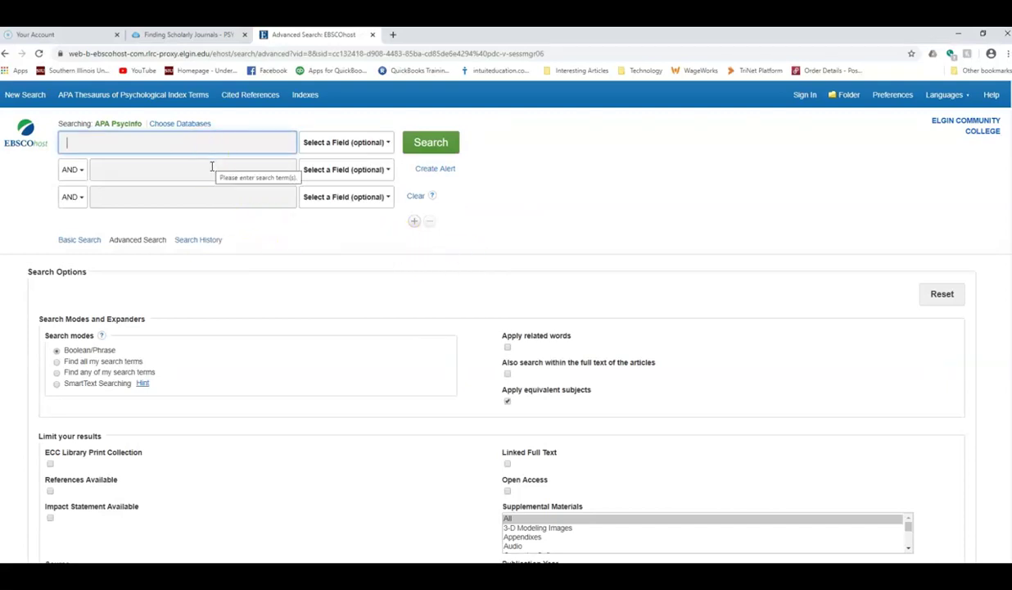
pyautogui.click(211, 167)
pyautogui.click(221, 193)
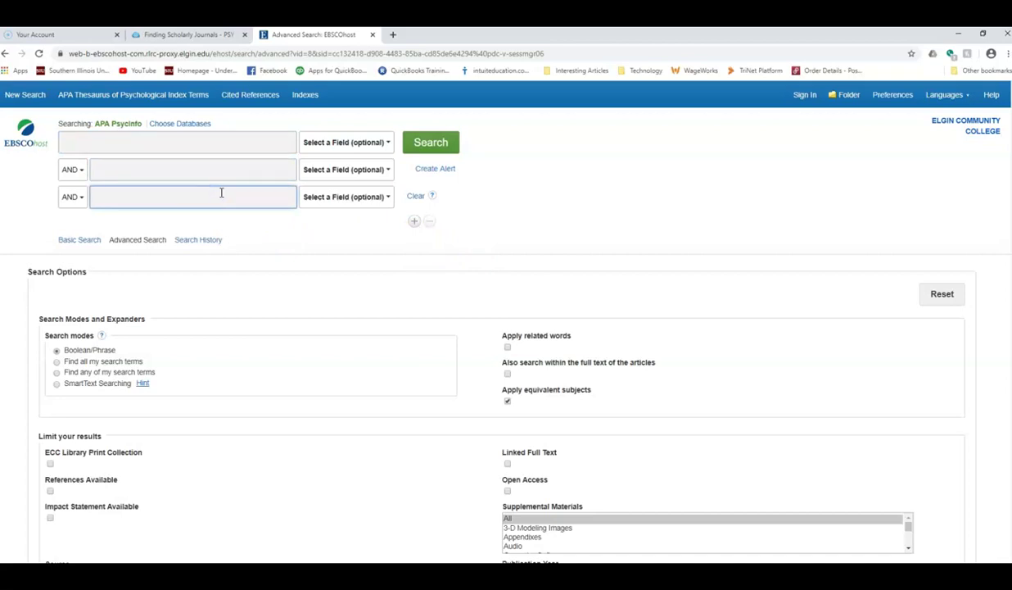
pyautogui.click(74, 170)
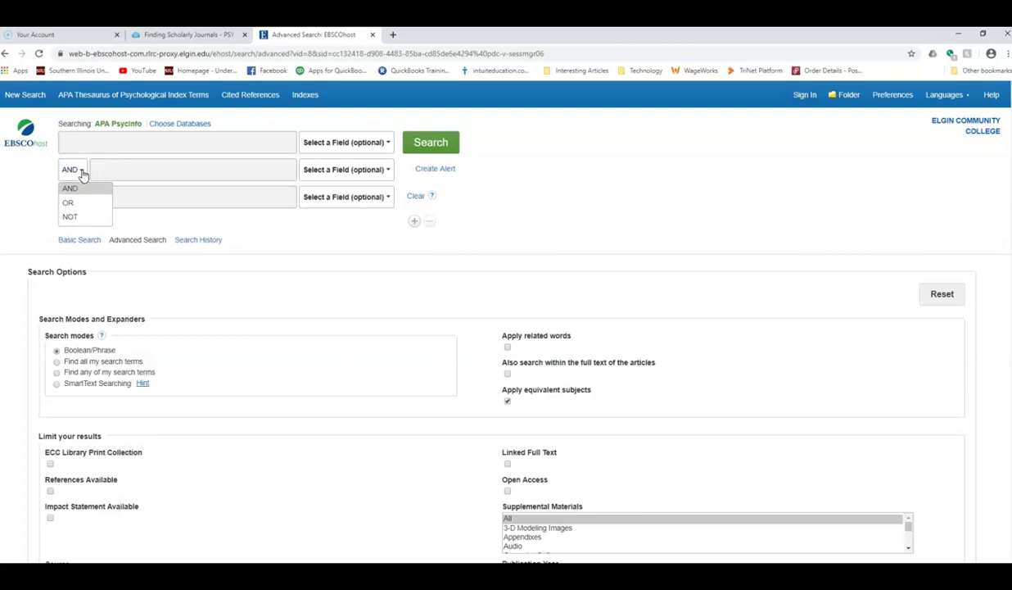
pyautogui.click(82, 175)
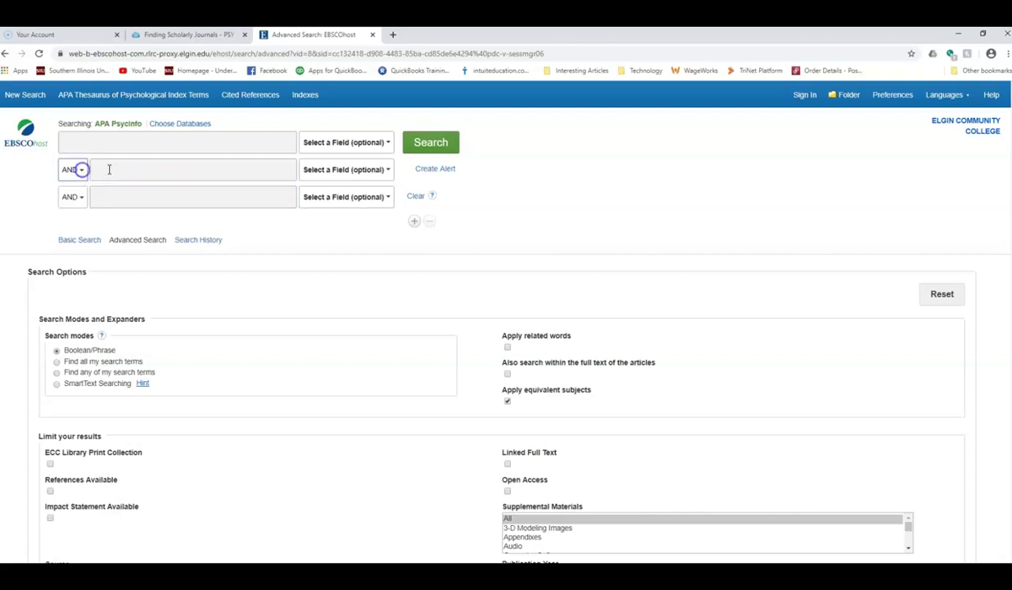
pyautogui.click(355, 146)
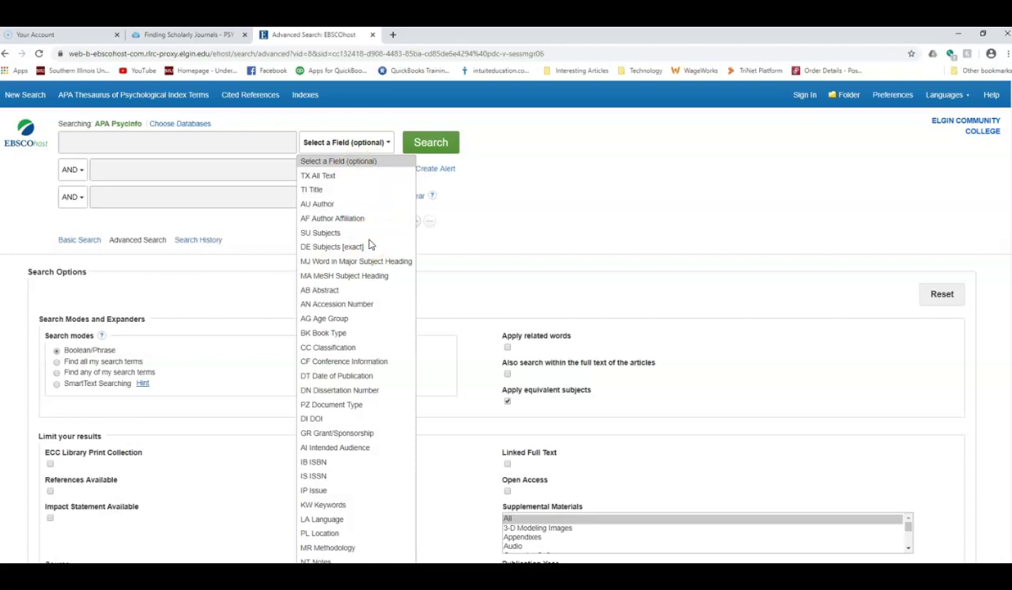
pyautogui.click(319, 192)
# Dismiss the field list, tick Linked Full Text, and scroll through the remaining limiters
pyautogui.click(274, 258)
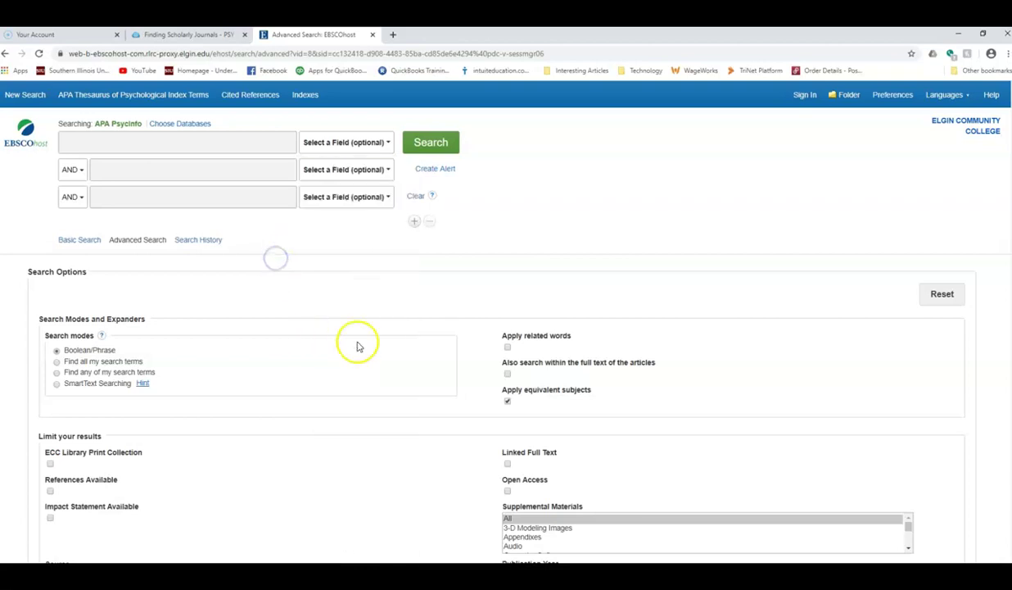
pyautogui.scroll(-3, 381, 354)
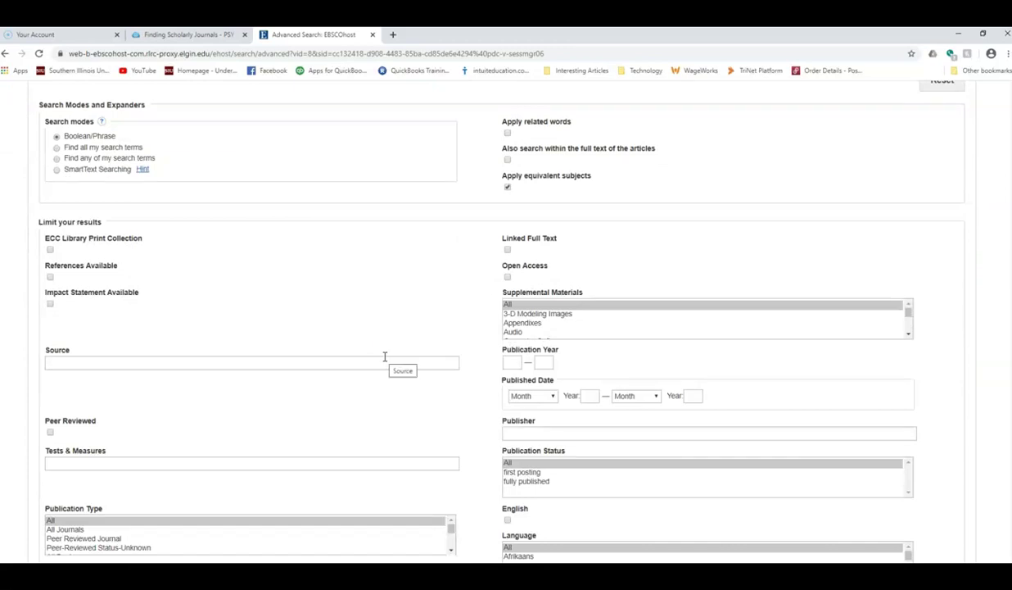
pyautogui.click(508, 250)
pyautogui.scroll(-1, 457, 312)
pyautogui.scroll(-1, 457, 312)
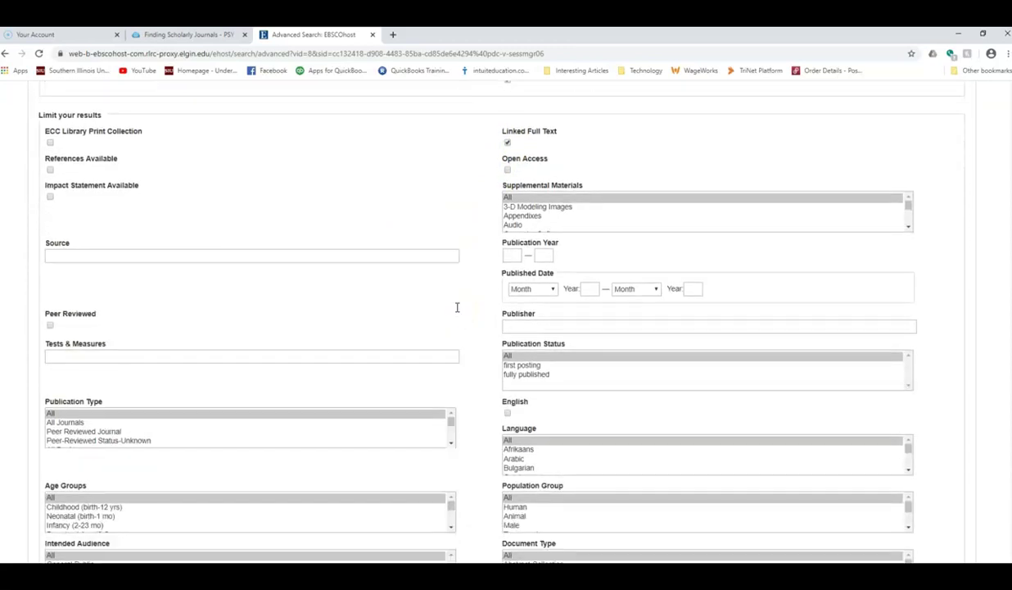
pyautogui.scroll(-1, 457, 312)
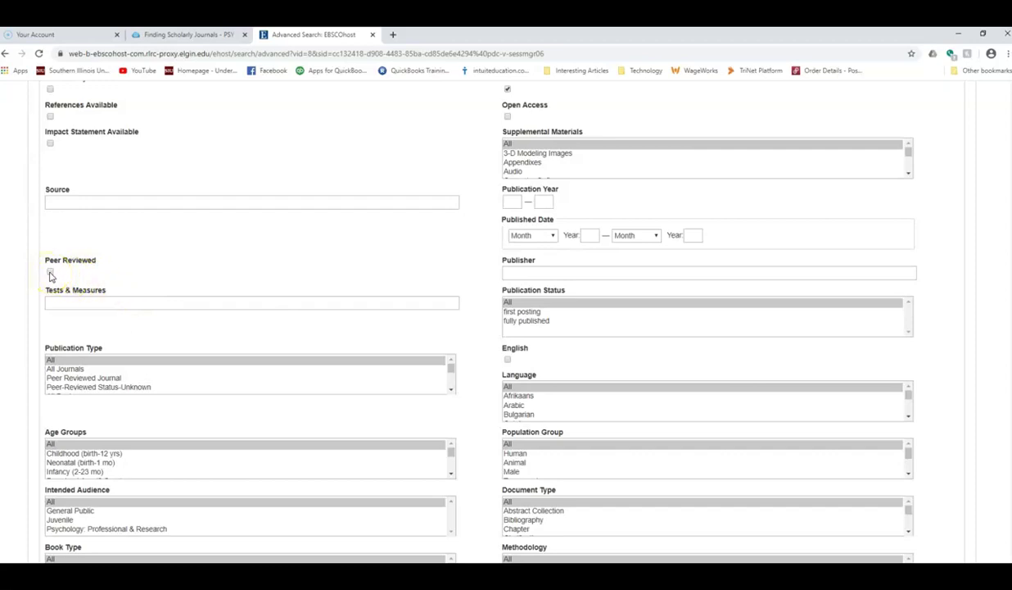
pyautogui.scroll(-2, 273, 318)
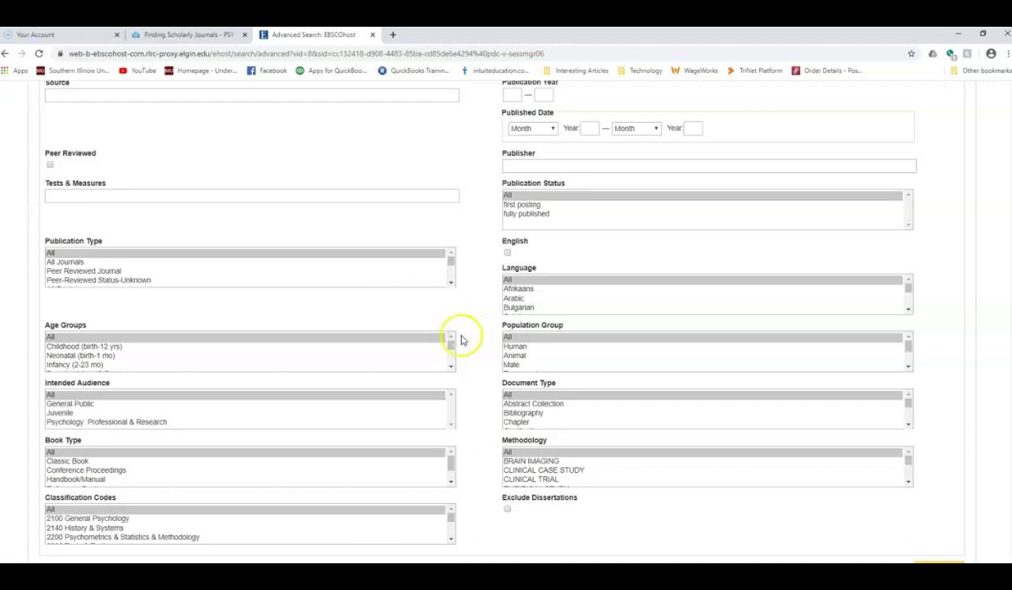
# Scroll the Age Groups list, then close the EBSCOhost Advanced Search tab with Ctrl+W
pyautogui.click(451, 365)
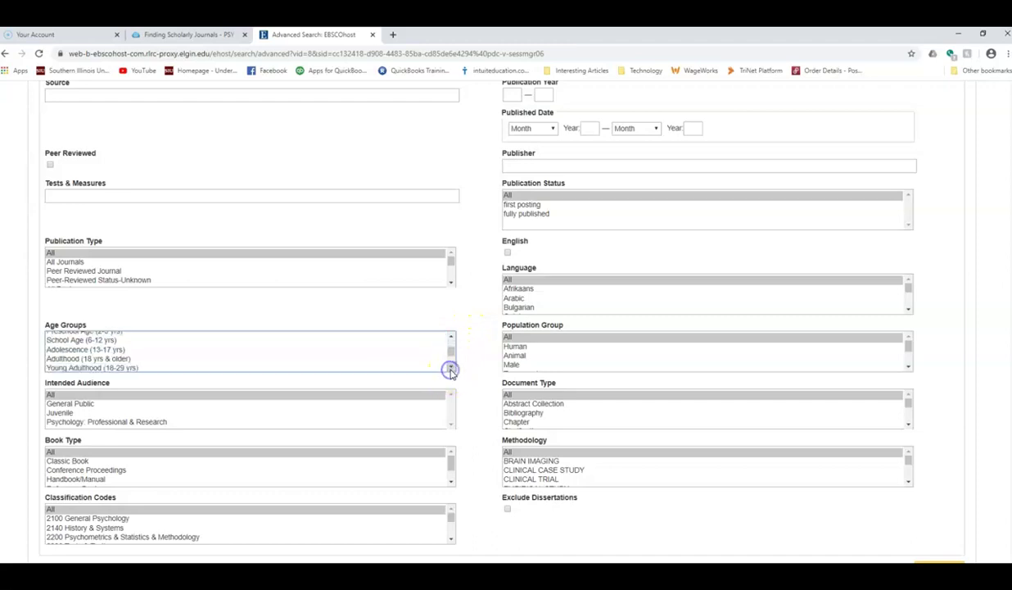
pyautogui.click(451, 337)
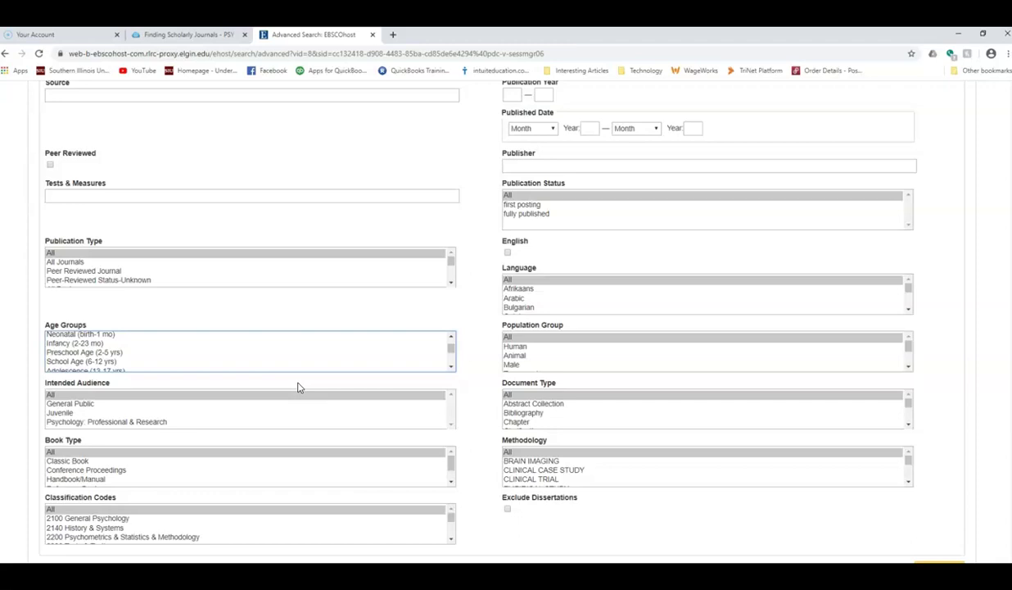
pyautogui.hotkey('ctrl', 'w')
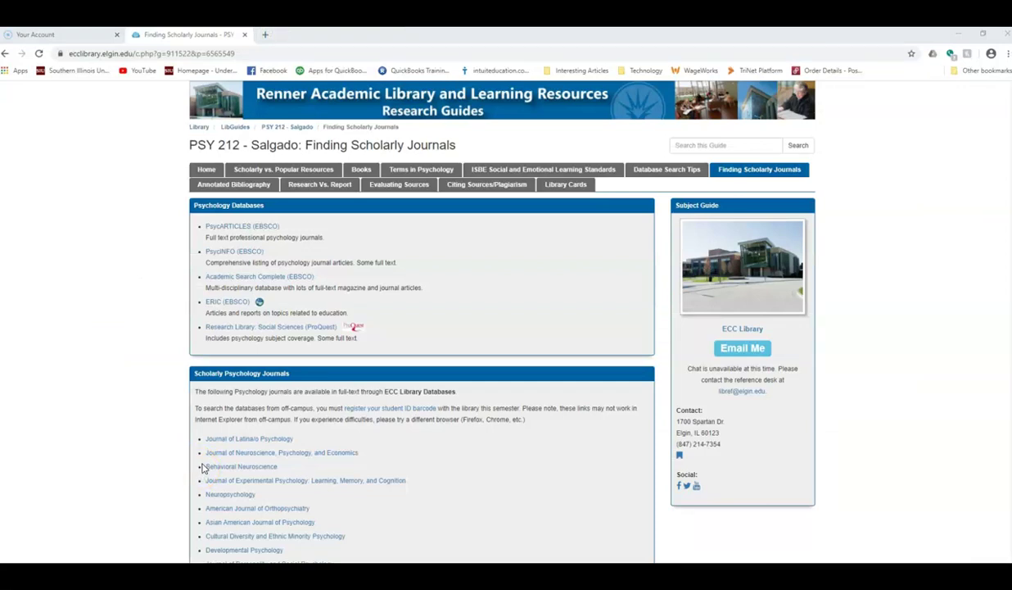
# Switch to the Citing Sources/Plagiarism tab to reach the APA handouts and Purdue OWL guide
pyautogui.click(507, 193)
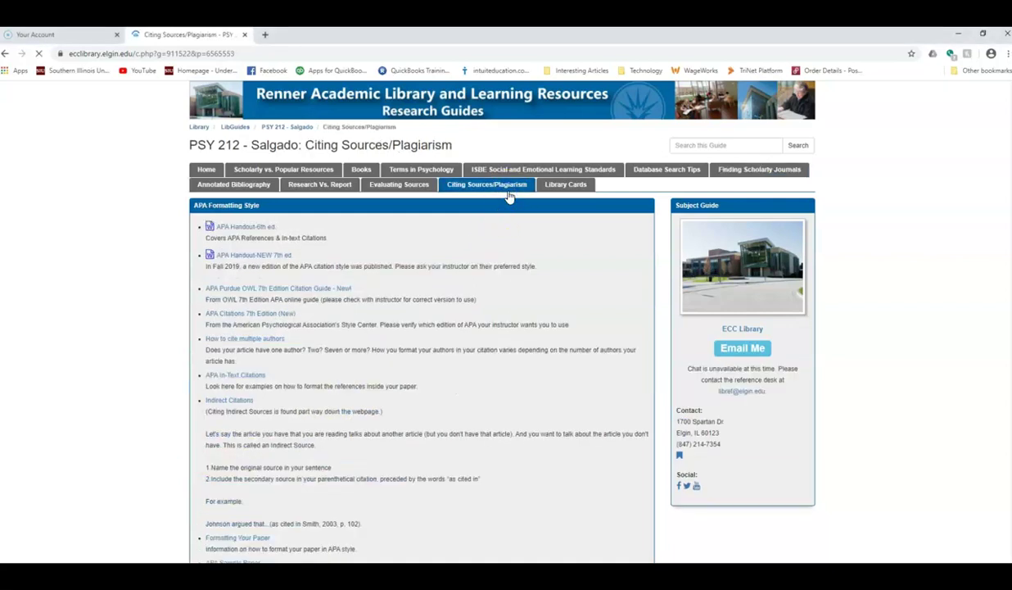
pyautogui.scroll(-1, 516, 225)
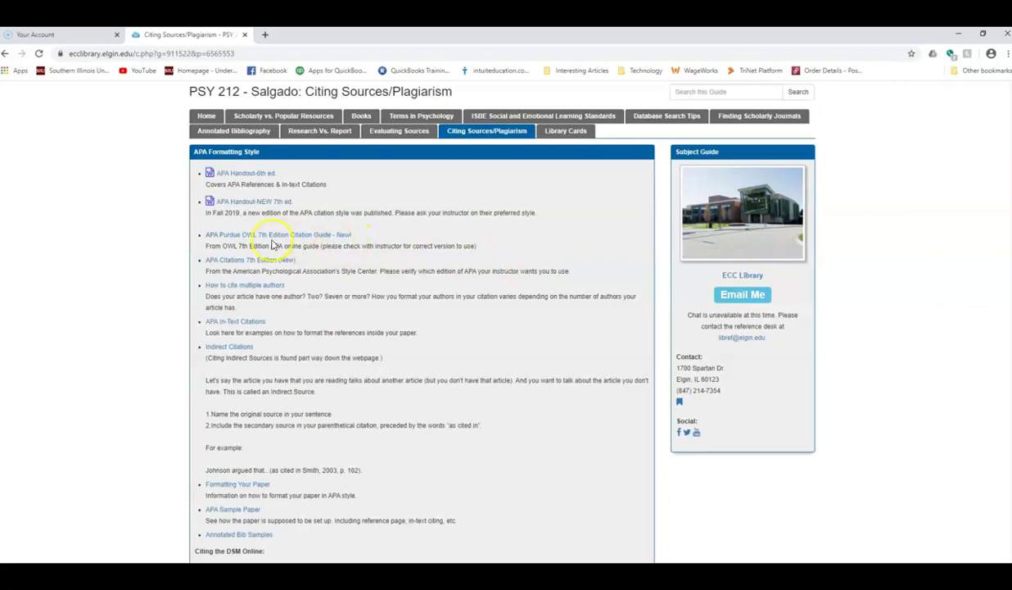
# Follow the APA Purdue OWL 7th Edition link and go to its APA Sample Paper page
pyautogui.click(278, 236)
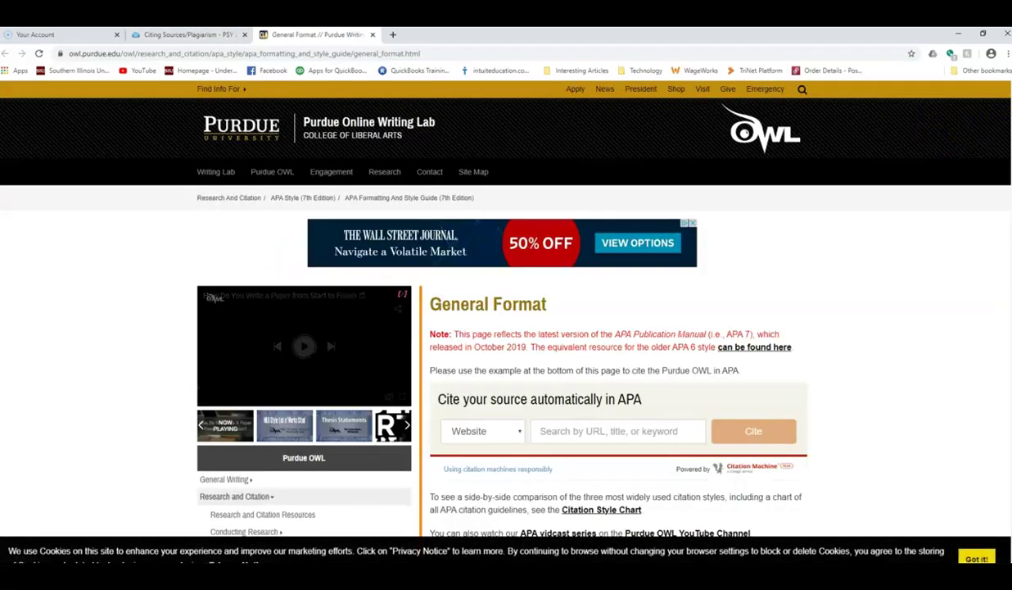
pyautogui.scroll(-3, 963, 134)
pyautogui.scroll(-4, 871, 144)
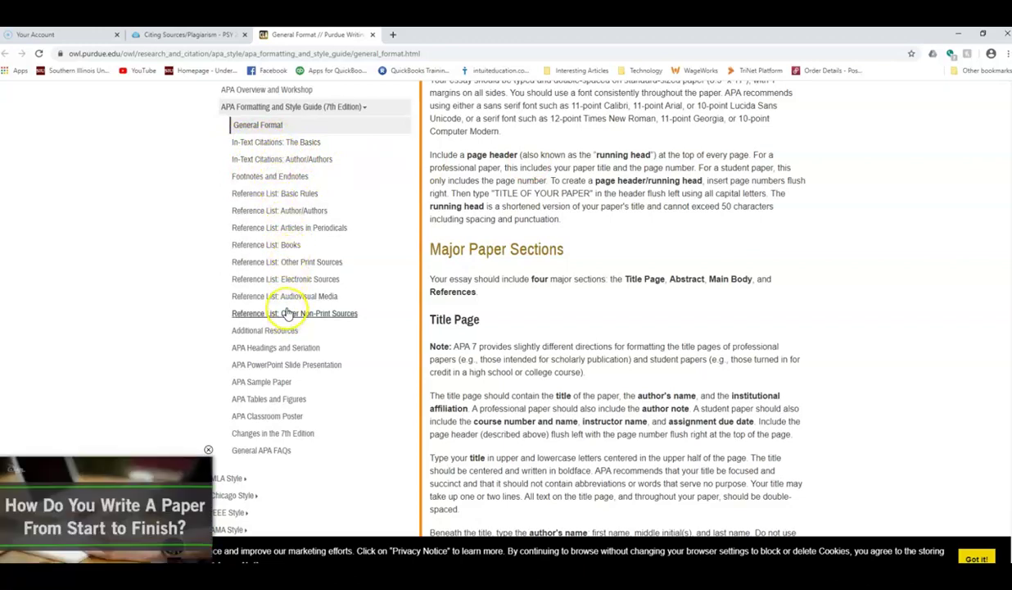
pyautogui.click(271, 384)
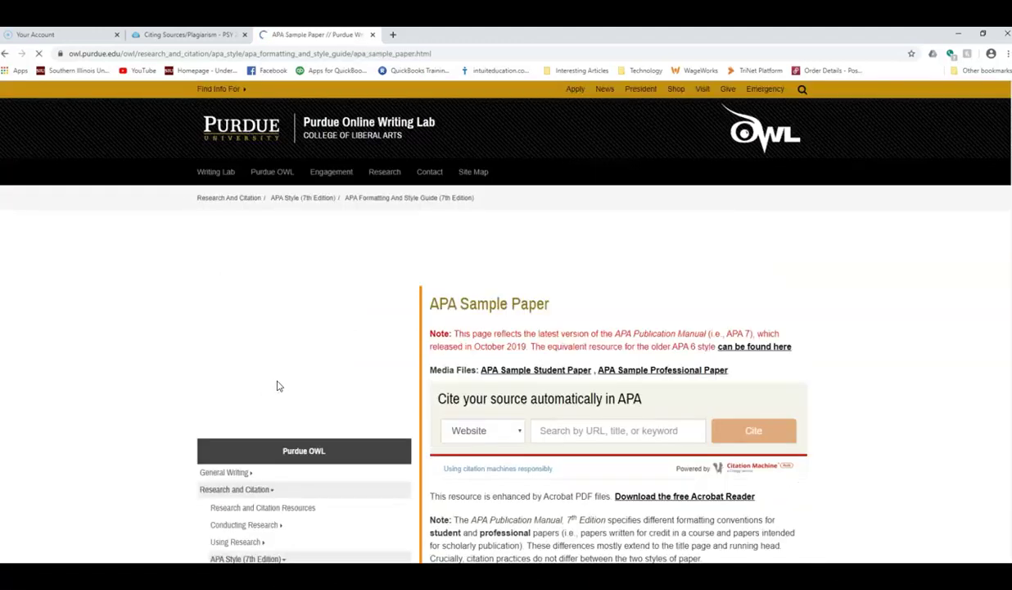